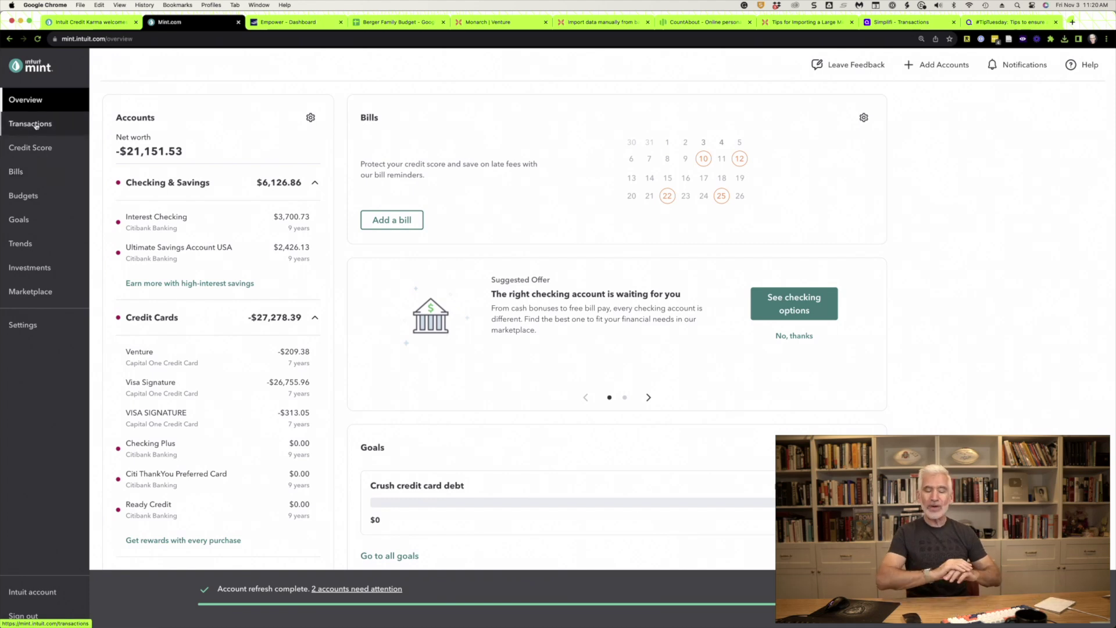
# Open the Mint transactions list and export the transactions of all accounts.
pyautogui.click(35, 124)
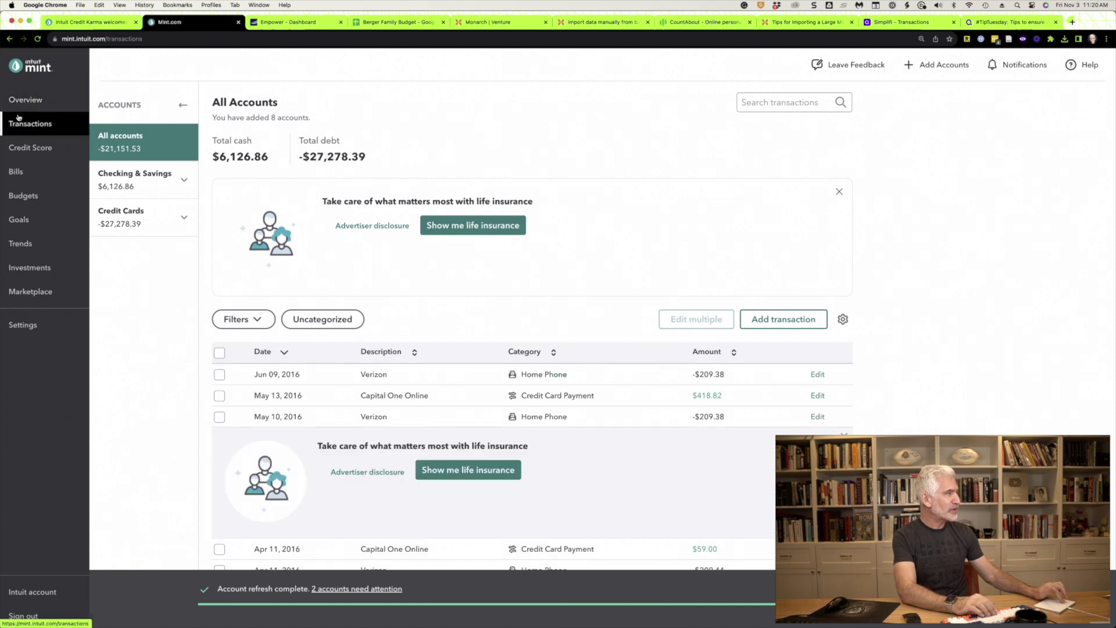
pyautogui.click(843, 319)
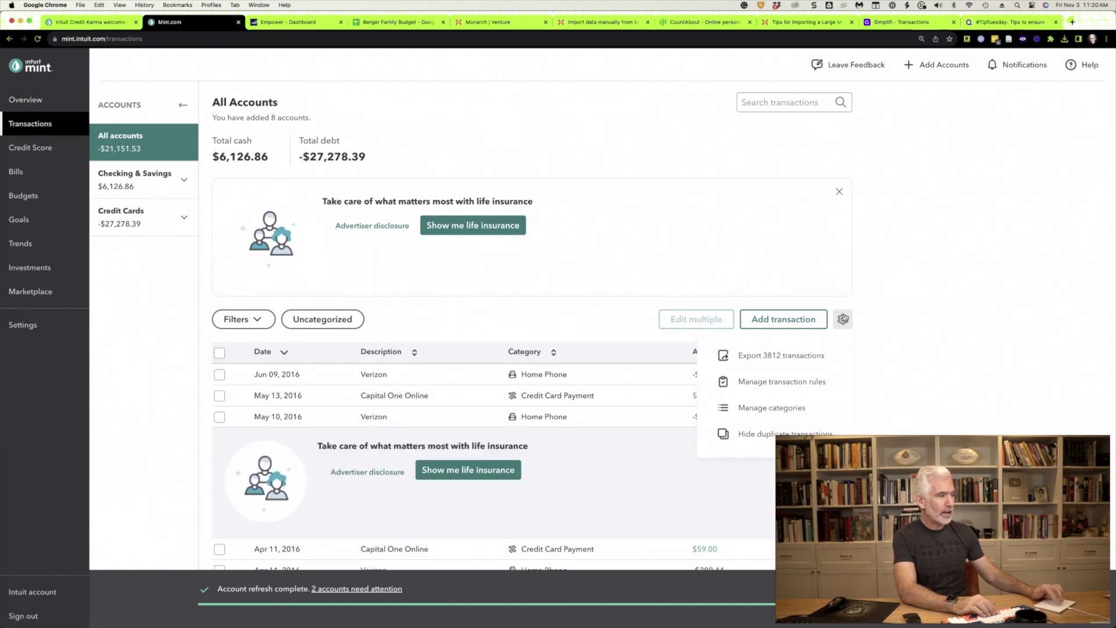
pyautogui.click(748, 361)
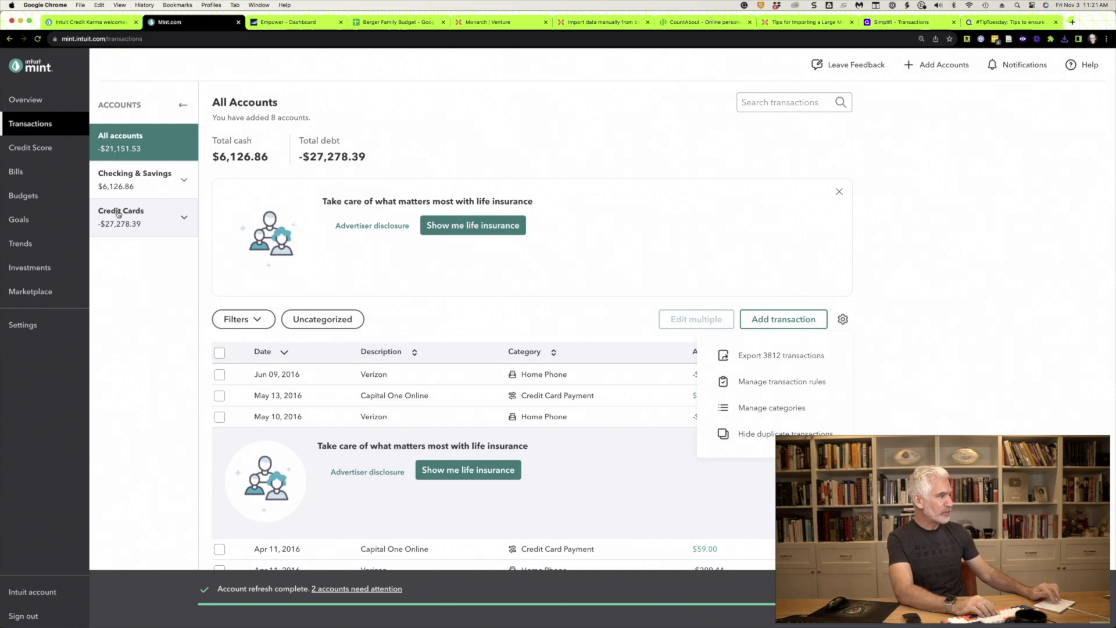
# Limit the transactions list to the Venture credit card account and export only that account's transactions.
pyautogui.click(118, 214)
pyautogui.scroll(-2, 123, 386)
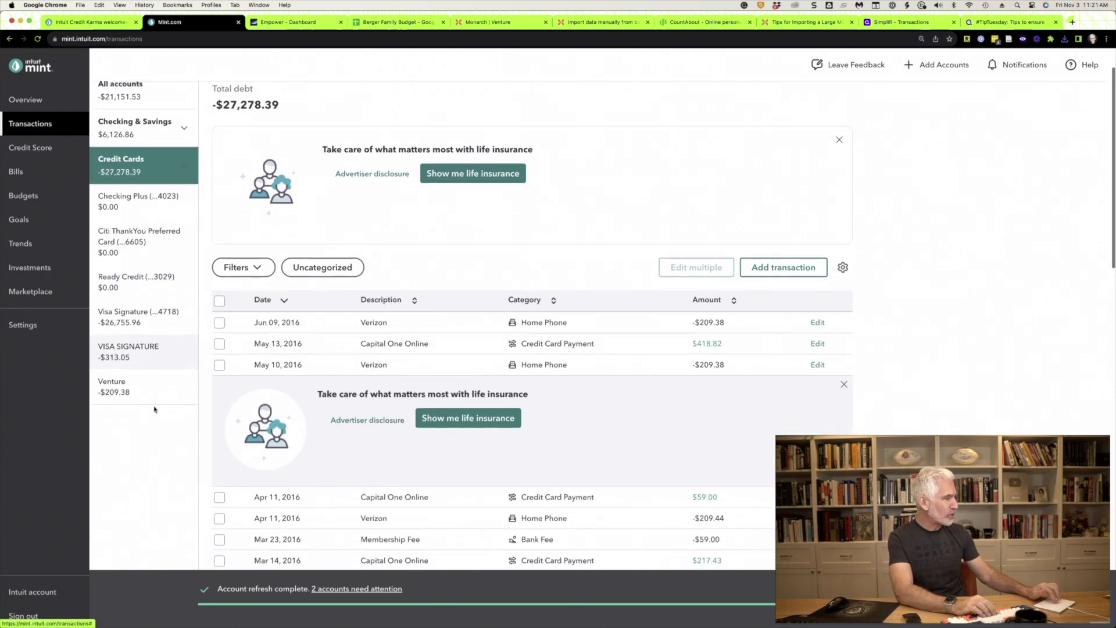
pyautogui.click(123, 386)
pyautogui.scroll(-3, 669, 353)
pyautogui.scroll(2, 671, 355)
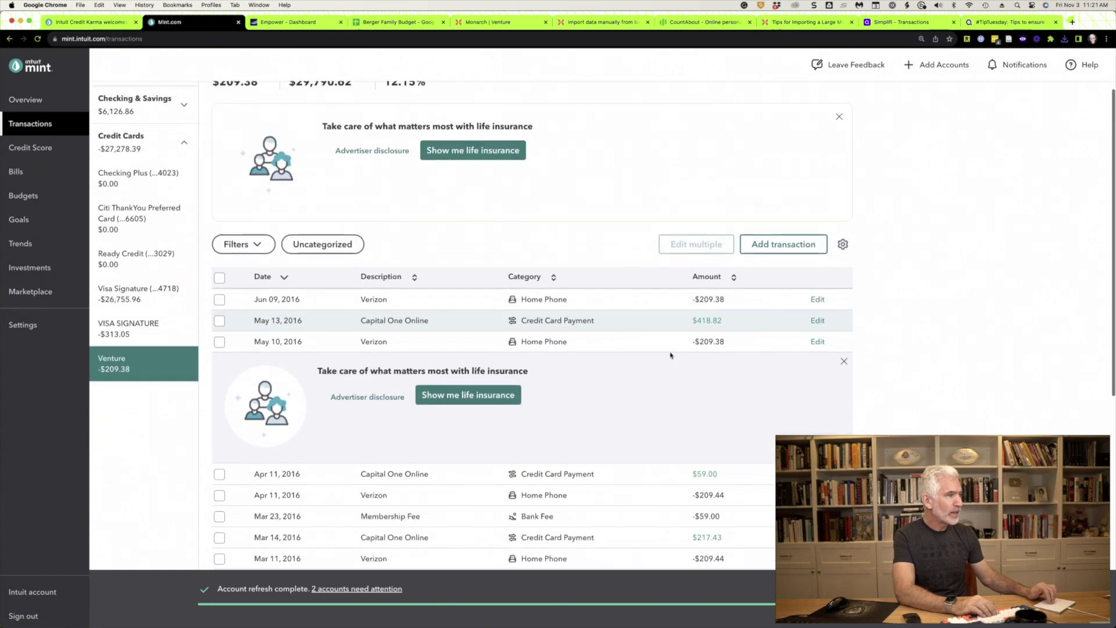
pyautogui.scroll(-10, 670, 355)
pyautogui.scroll(10, 671, 355)
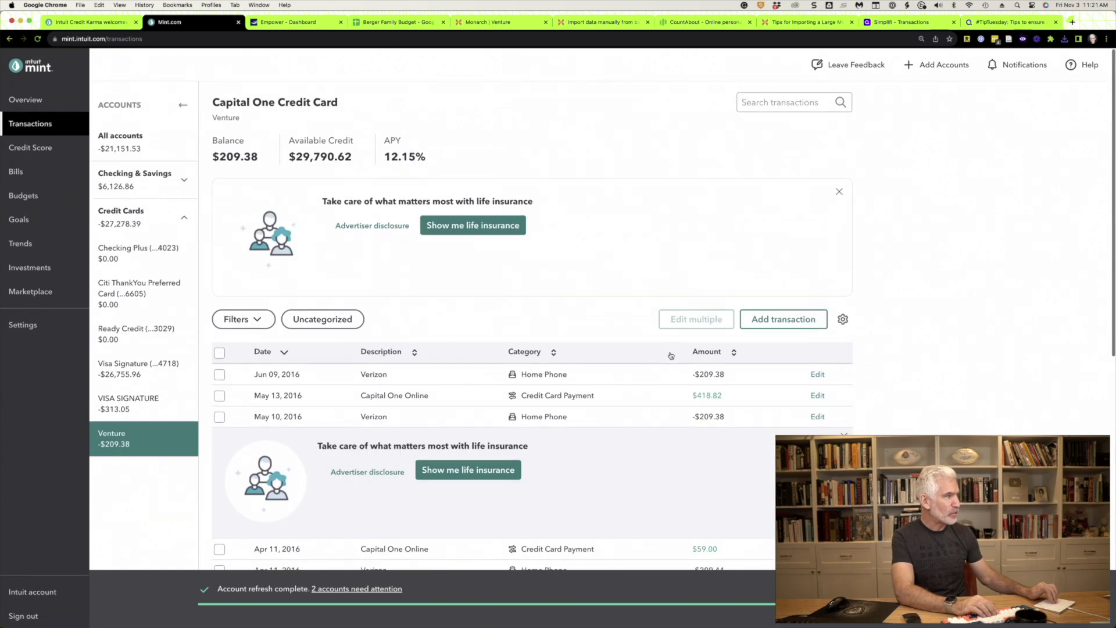
pyautogui.scroll(-5, 670, 355)
pyautogui.scroll(-4, 671, 355)
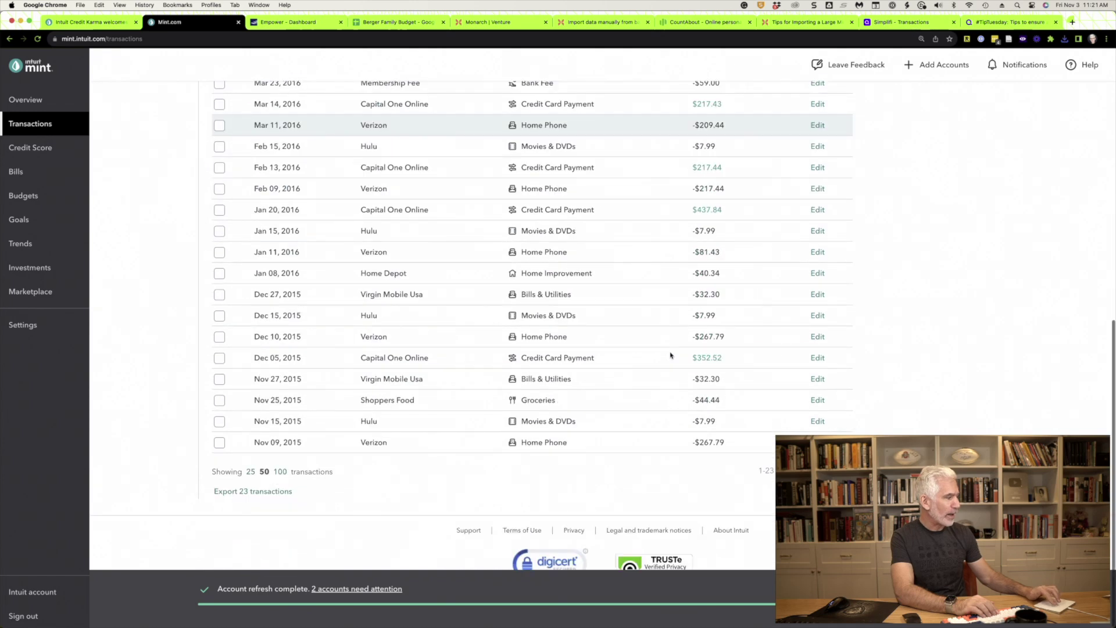
pyautogui.click(251, 493)
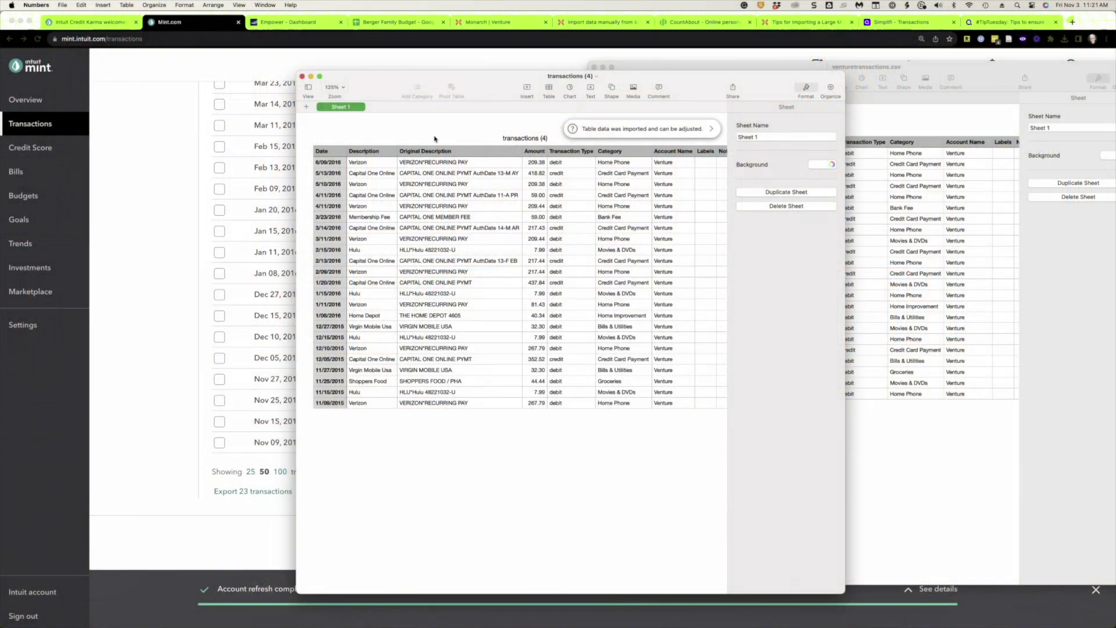
# Switch to Numbers and widen the transactions (4) window to review all columns of the exported file.
pyautogui.moveTo(297, 93); pyautogui.dragTo(105, 92)
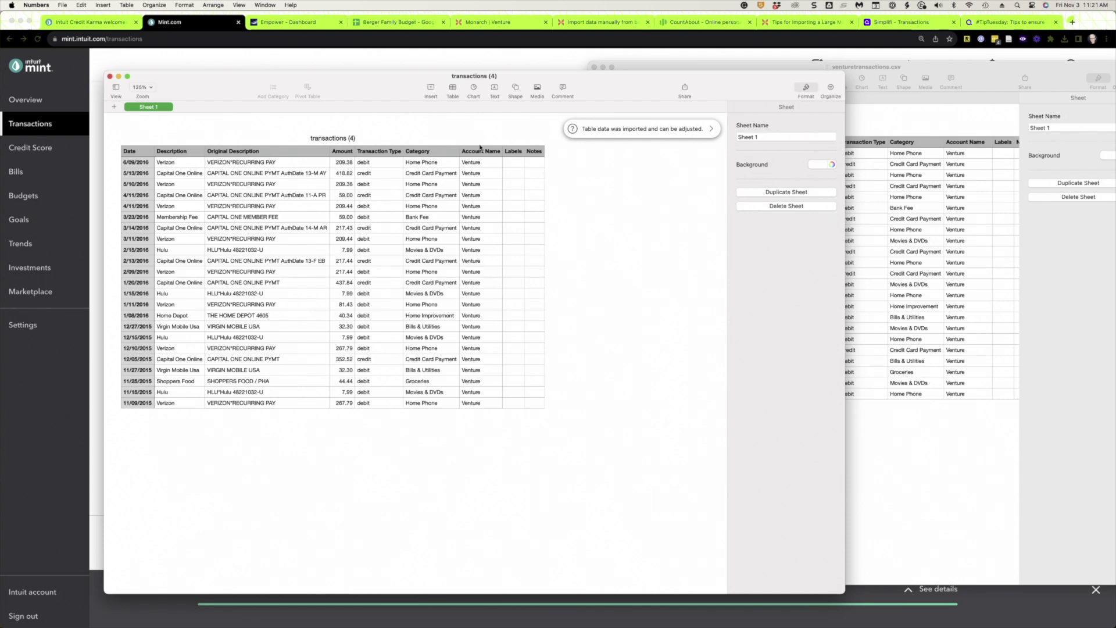
pyautogui.click(480, 162)
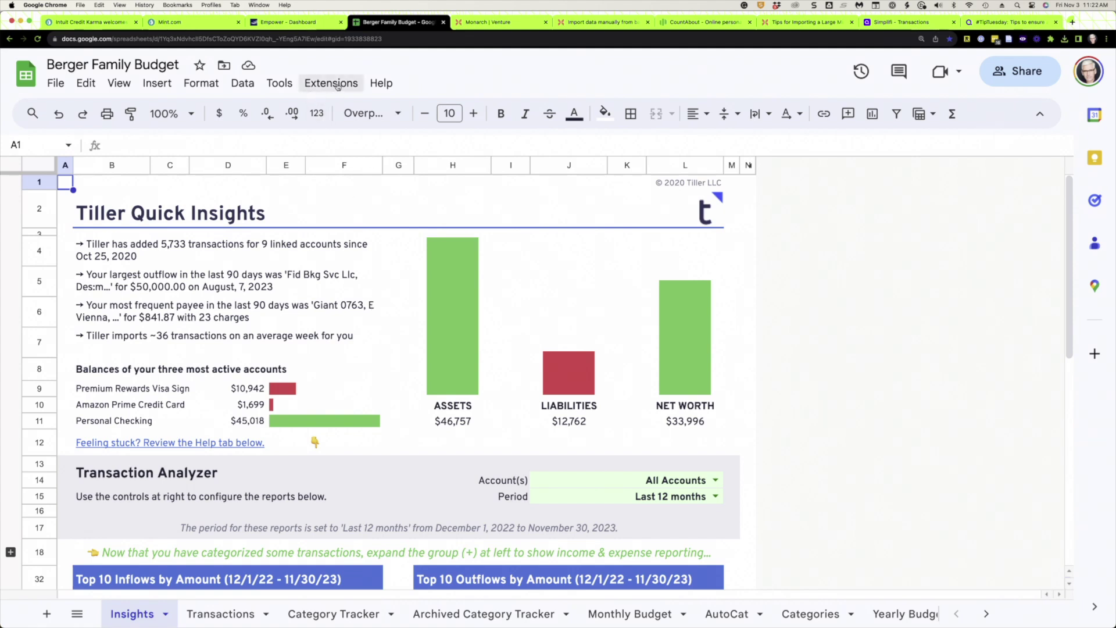
# Switch to the family budget in Google Sheets and open the Tiller Community Solutions sidebar.
pyautogui.click(332, 84)
pyautogui.moveTo(386, 257)
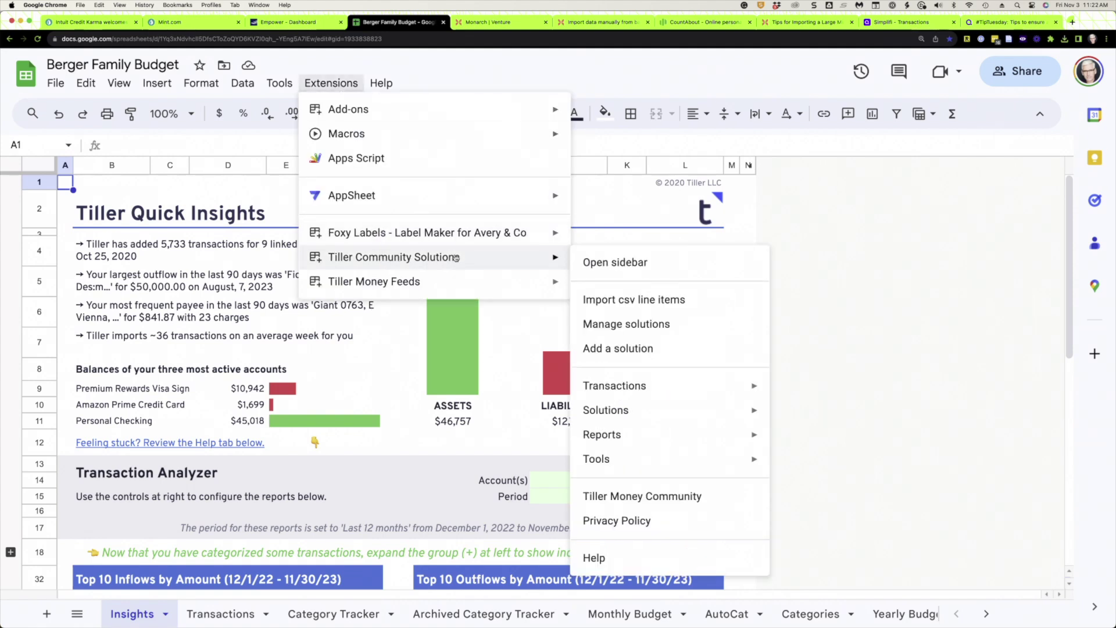
pyautogui.click(603, 261)
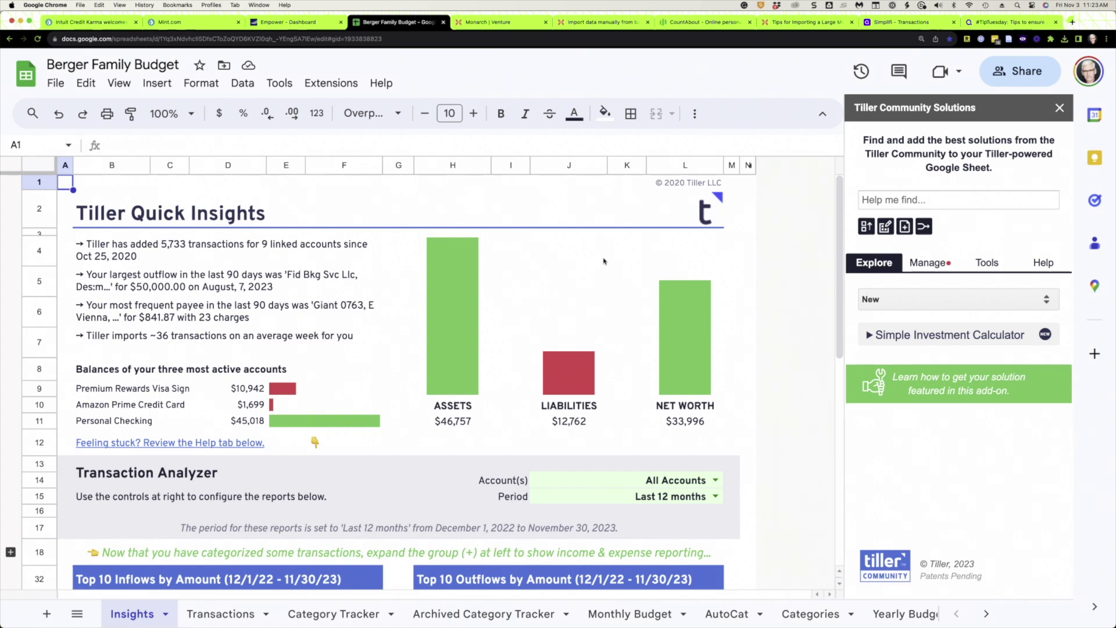
# Search the Tiller solutions for "csv" and open the Import CSV Line Items workflow.
pyautogui.click(917, 198)
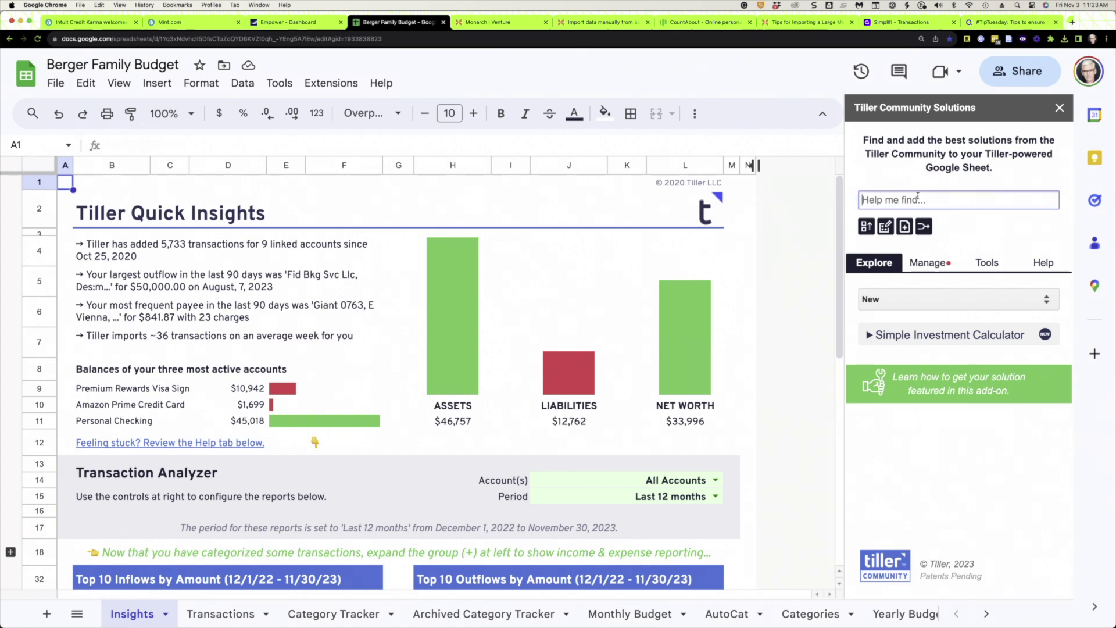
pyautogui.write('csv')
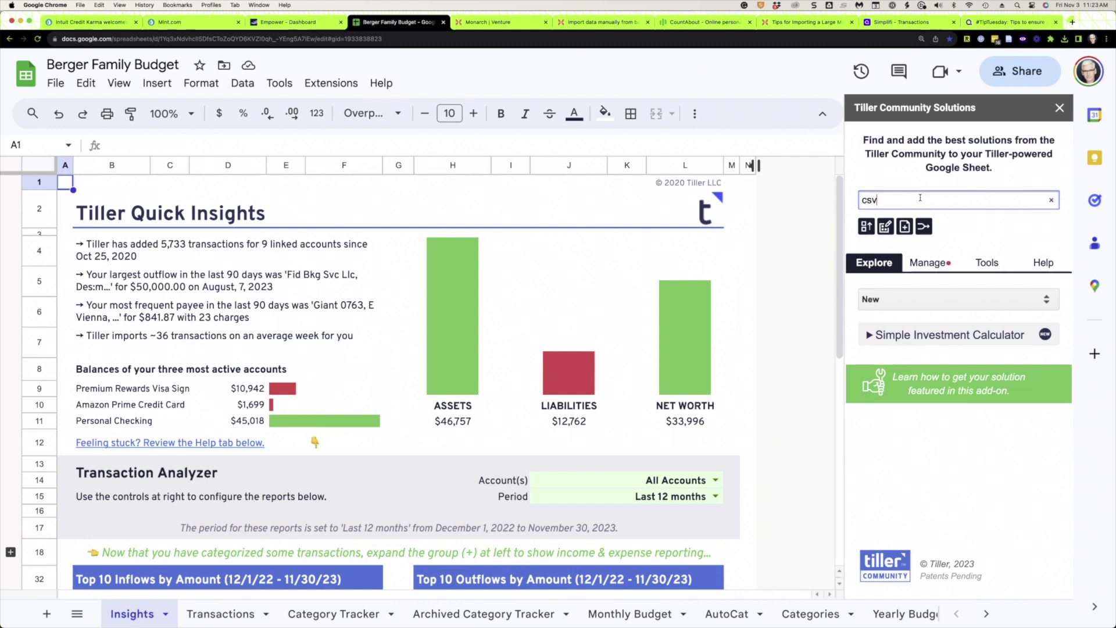
pyautogui.press('Return')
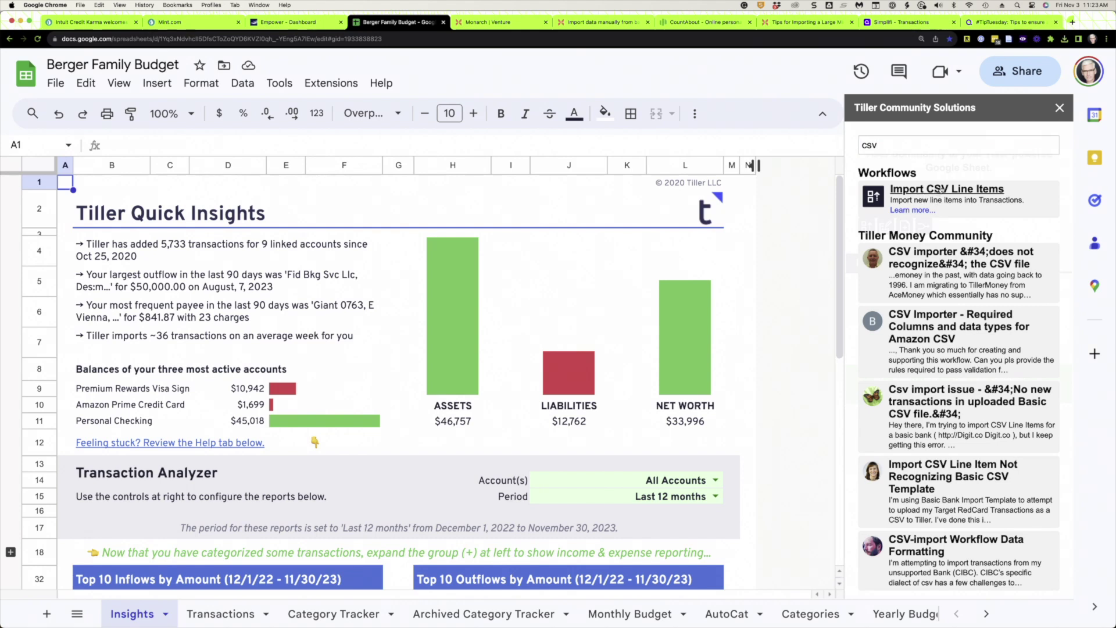
pyautogui.click(941, 190)
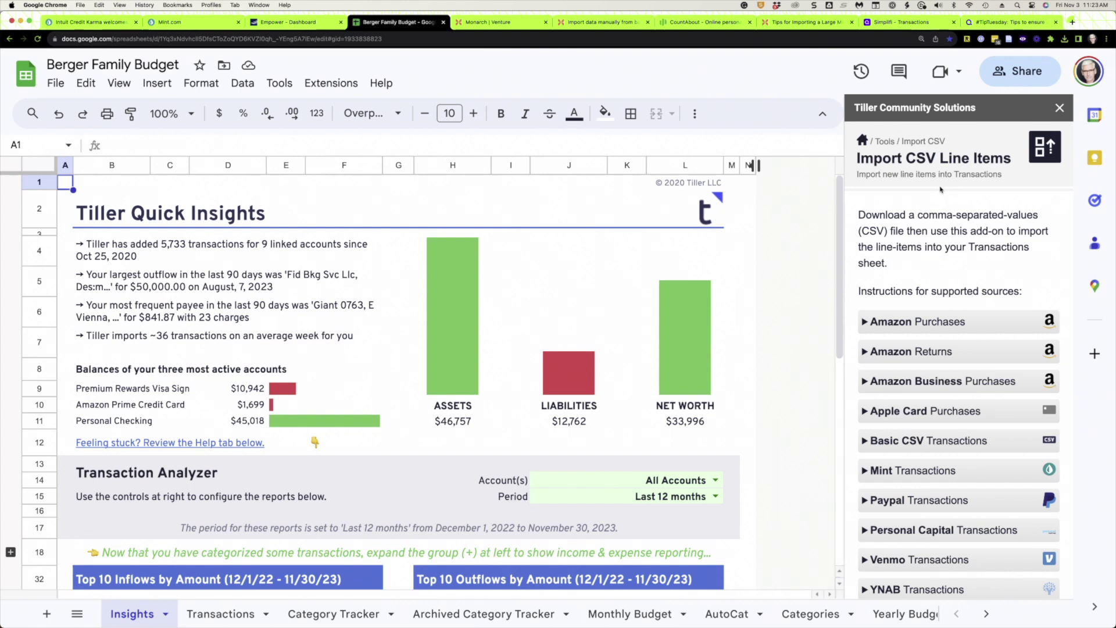
# Upload transactions (4).csv from the Downloads folder into the Import CSV Line Items workflow.
pyautogui.scroll(-5, 940, 189)
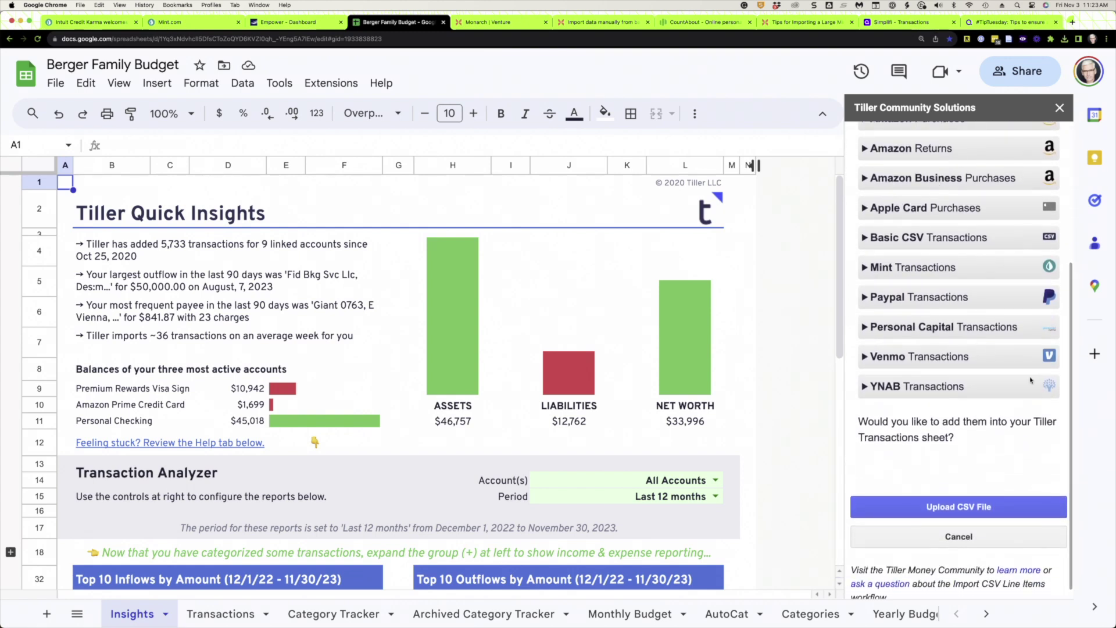
pyautogui.click(962, 507)
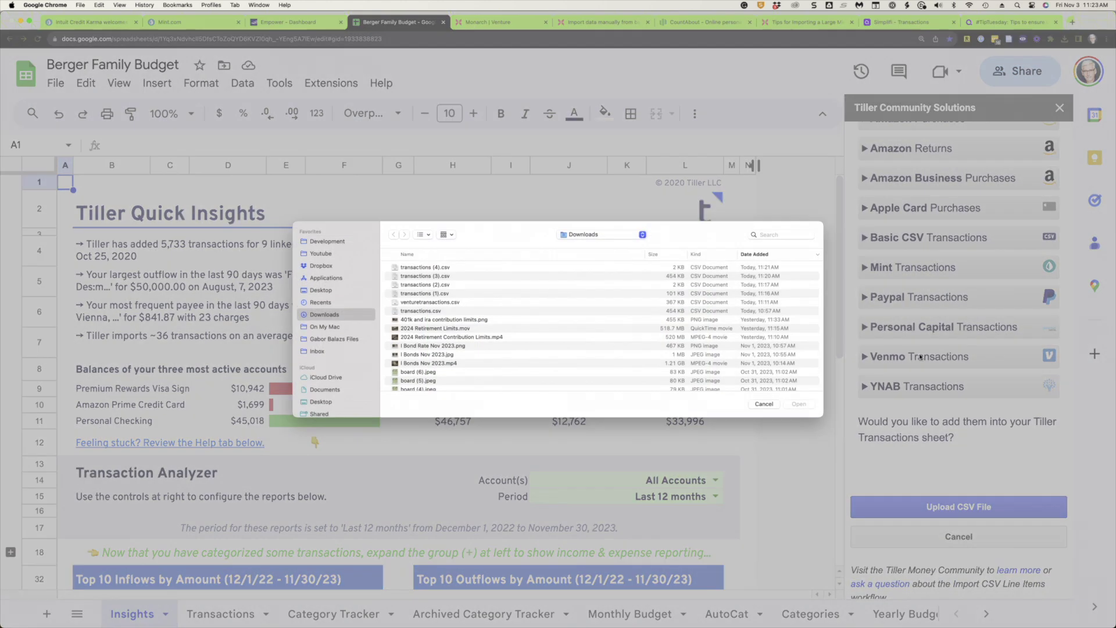
pyautogui.click(439, 267)
pyautogui.doubleClick(439, 268)
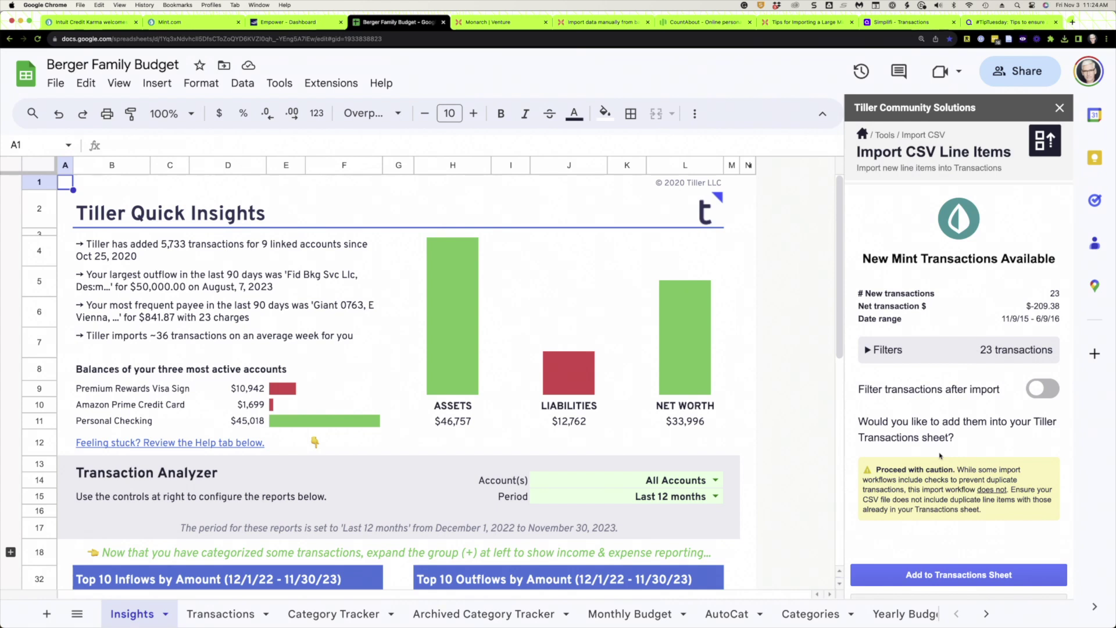
# Expand the import filters and examine the start and end date sliders for the new Mint transactions.
pyautogui.scroll(-2, 939, 456)
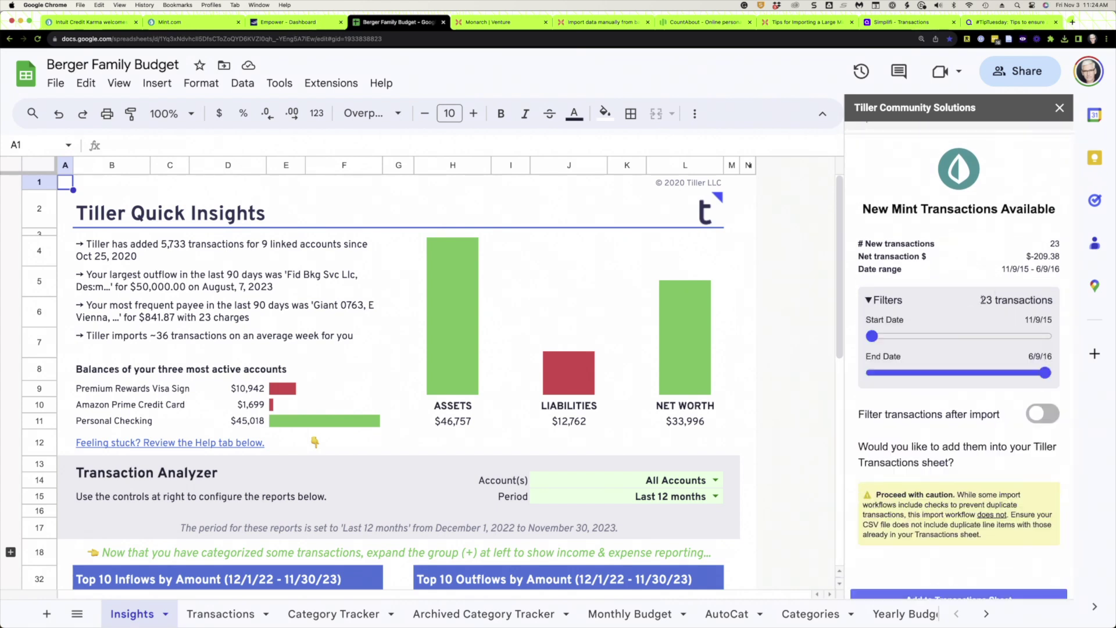
pyautogui.moveTo(982, 301); pyautogui.dragTo(873, 300)
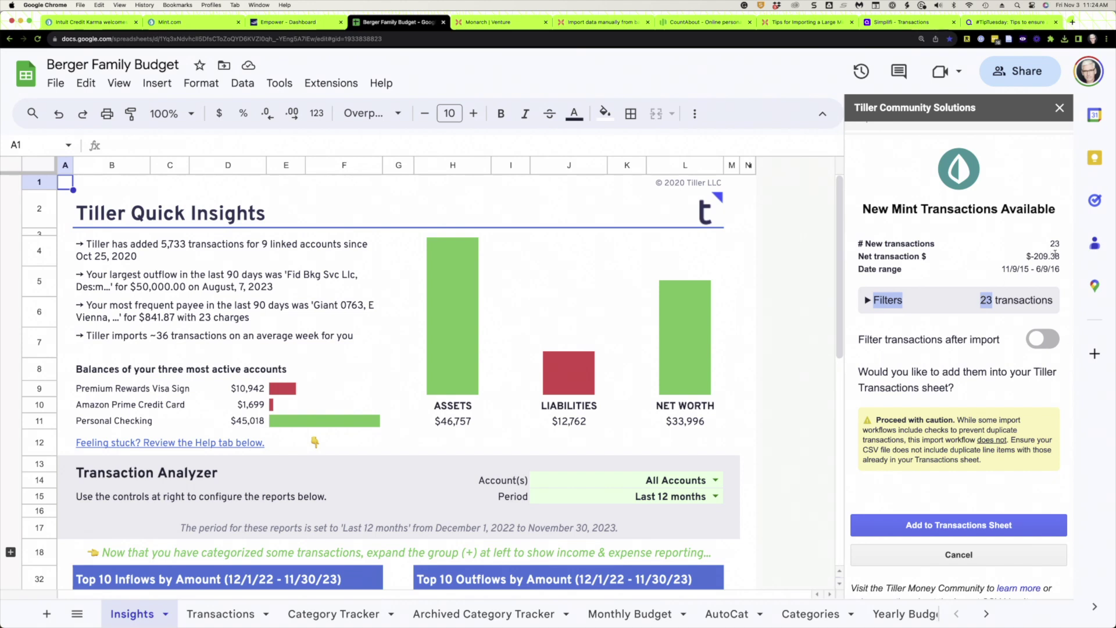
pyautogui.click(883, 301)
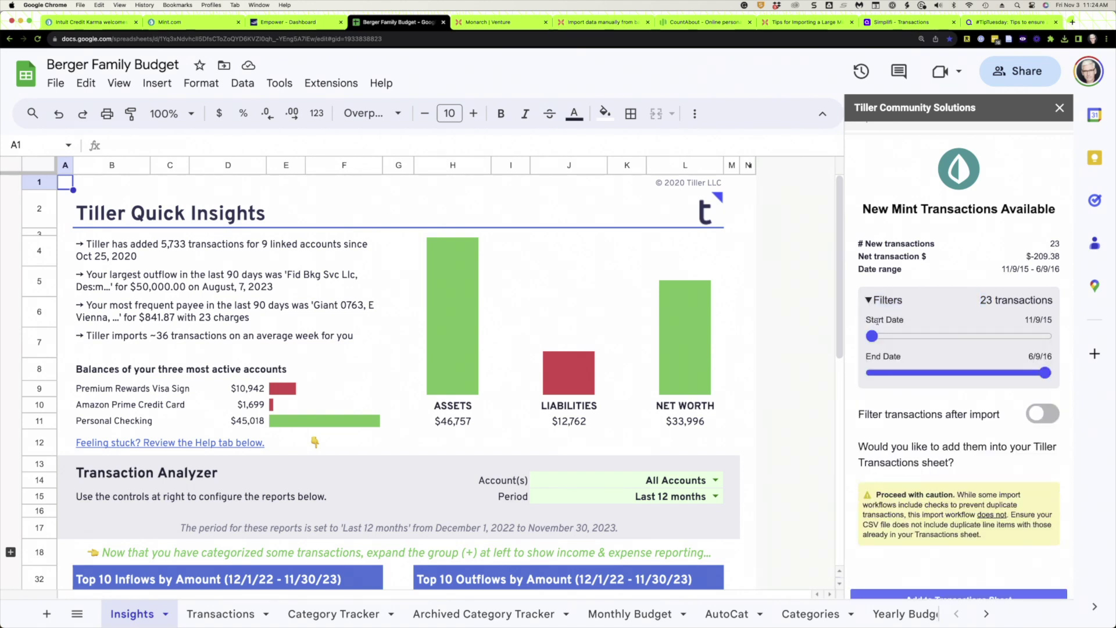
pyautogui.moveTo(870, 336)
pyautogui.mouseDown()
pyautogui.moveTo(1038, 336)
pyautogui.moveTo(853, 333)
pyautogui.moveTo(948, 336)
pyautogui.moveTo(864, 340)
pyautogui.mouseUp()
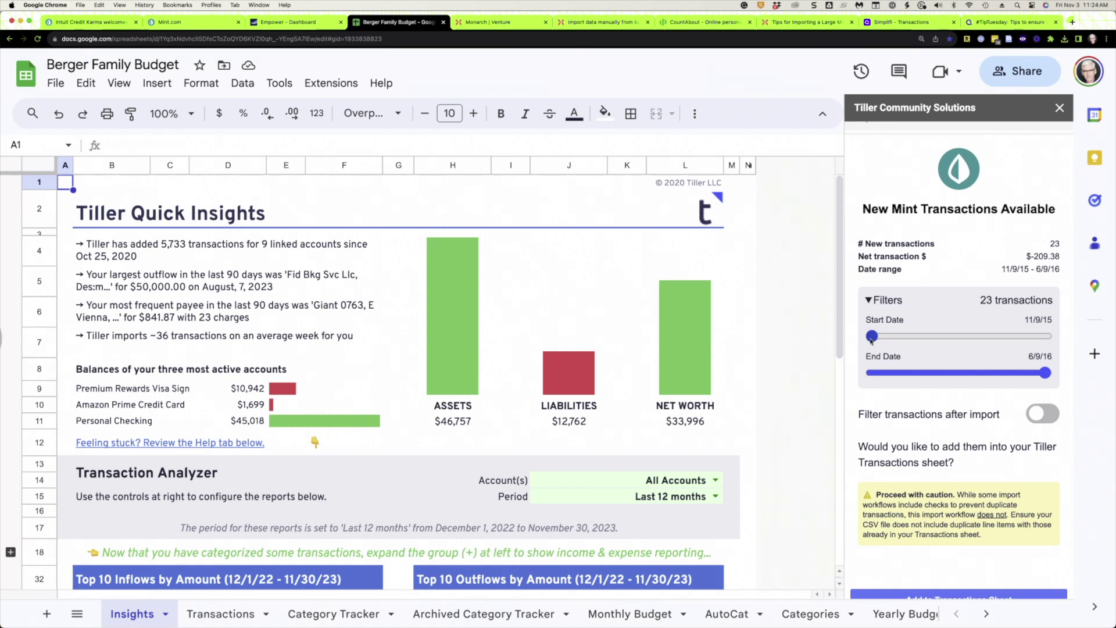
pyautogui.scroll(-2, 878, 349)
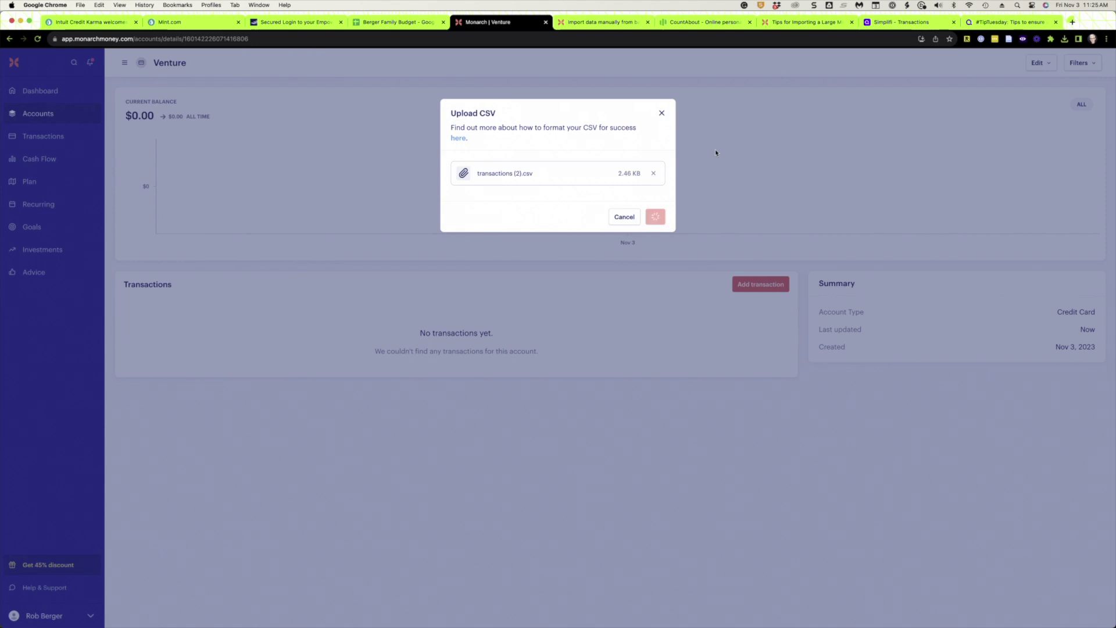
# Switch to CountAbout and locate the Import Mint Data option in the account settings.
pyautogui.click(681, 23)
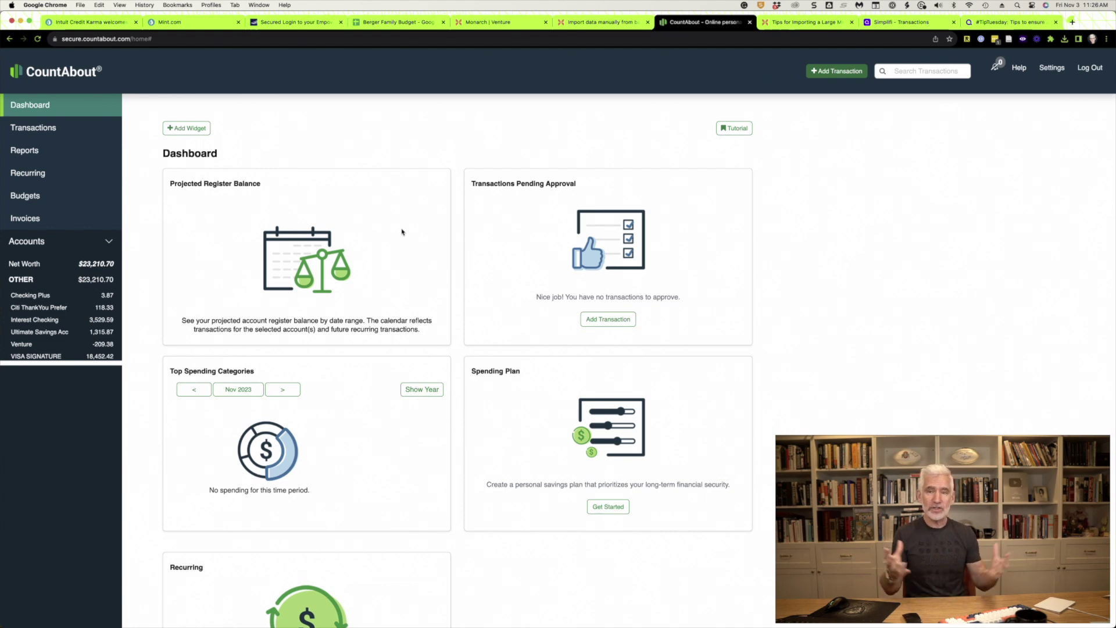
pyautogui.click(1057, 69)
pyautogui.scroll(-10, 668, 272)
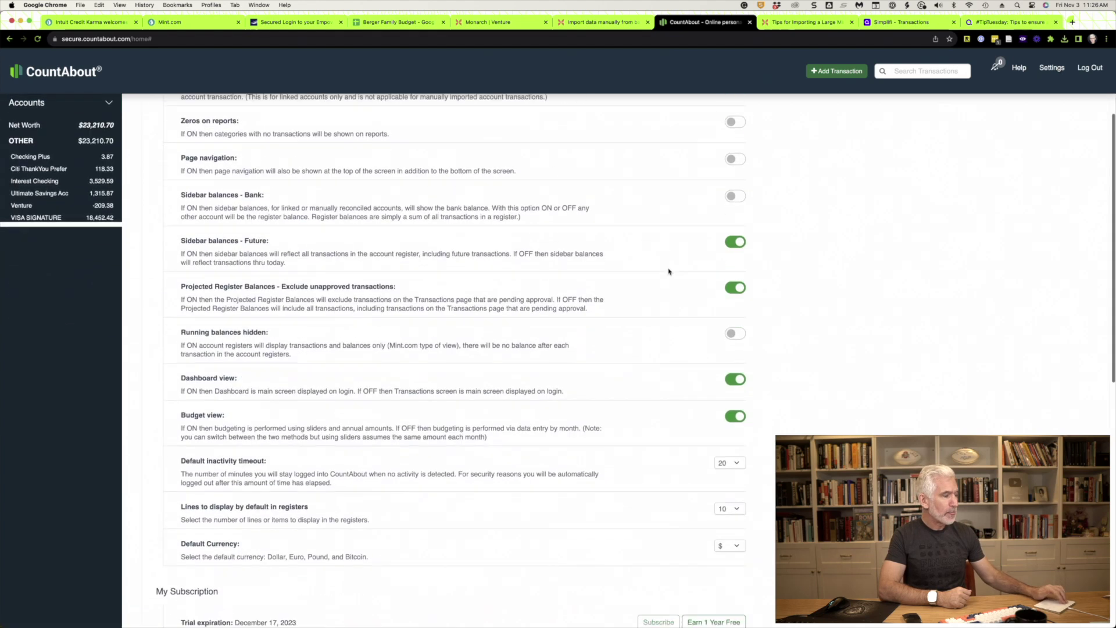
pyautogui.scroll(-5, 668, 272)
pyautogui.moveTo(621, 441)
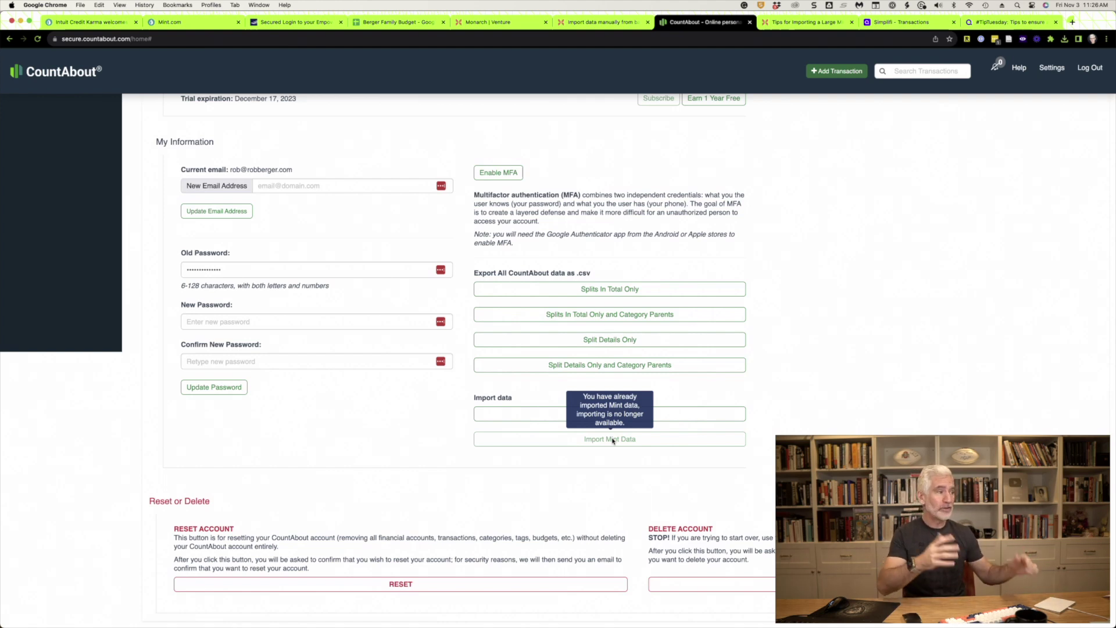
# Open the VISA SIGNATURE account register and look through its imported transactions.
pyautogui.scroll(10, 612, 441)
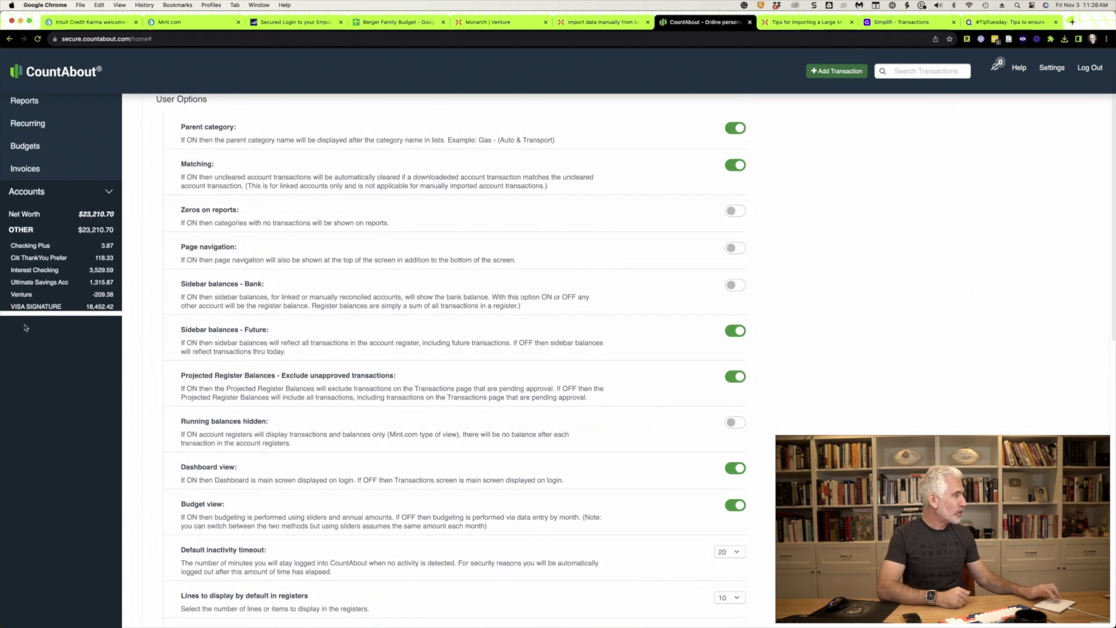
pyautogui.click(37, 308)
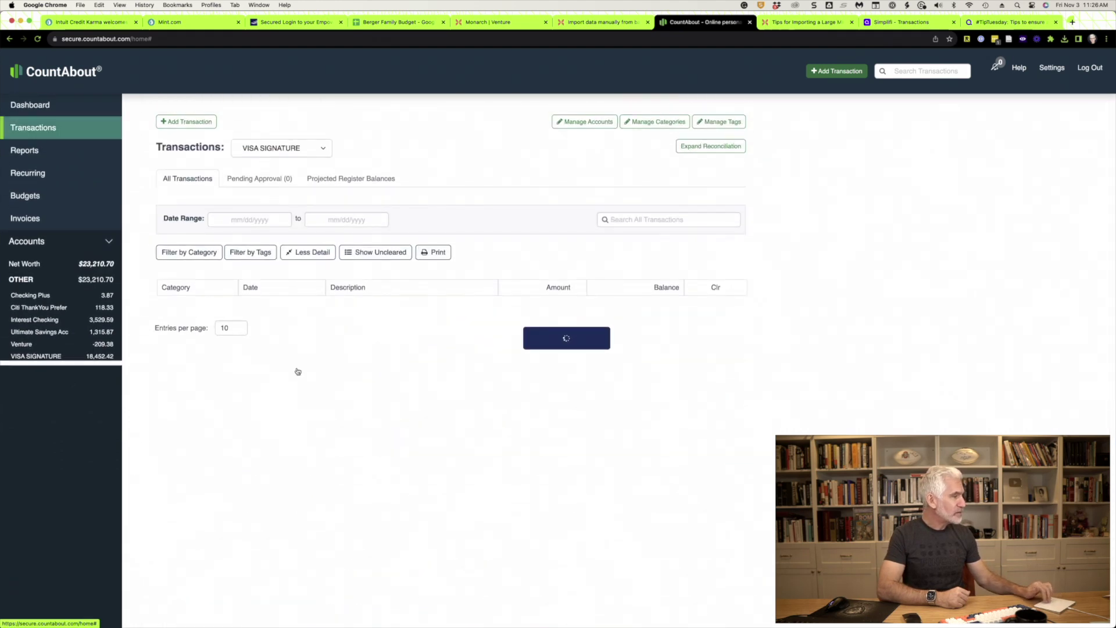
pyautogui.scroll(-3, 297, 371)
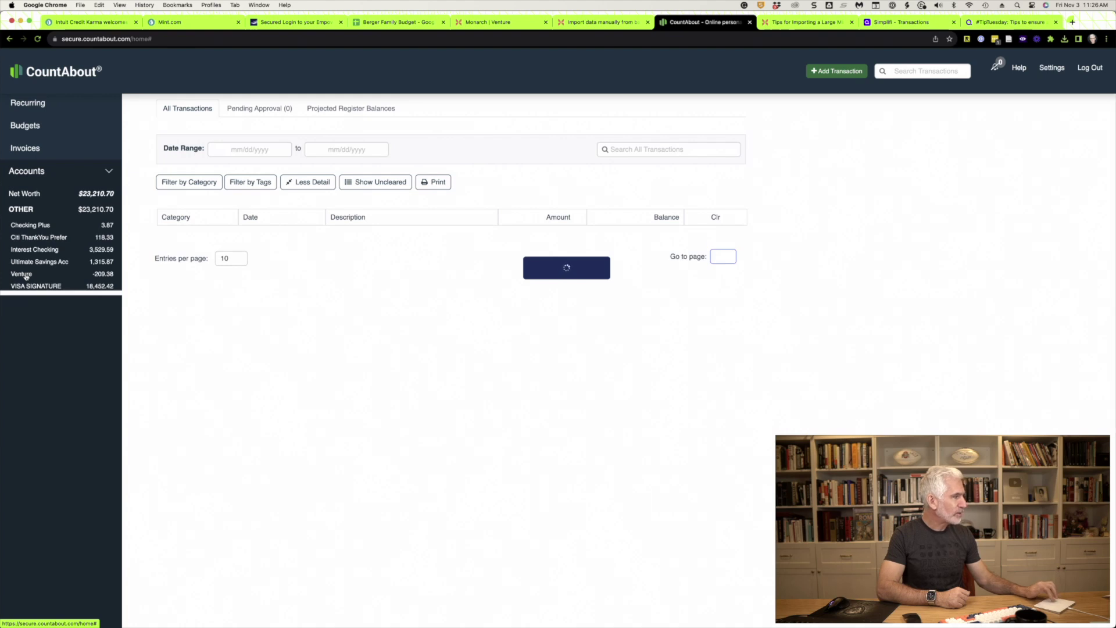
pyautogui.scroll(-4, 302, 272)
pyautogui.scroll(-10, 316, 272)
pyautogui.scroll(12, 316, 272)
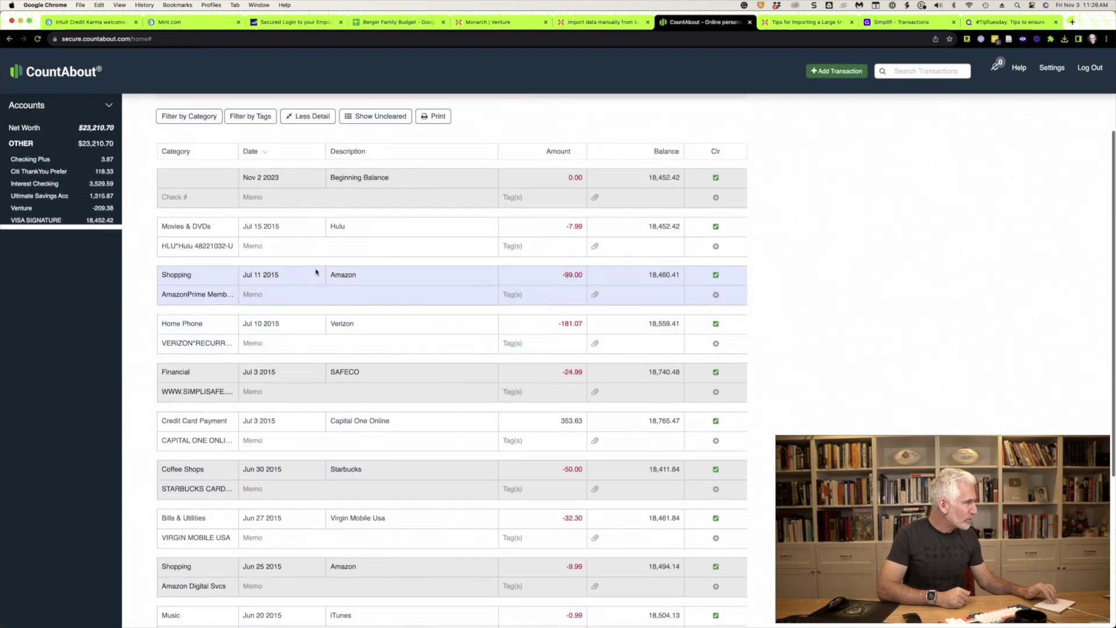
pyautogui.scroll(5, 316, 271)
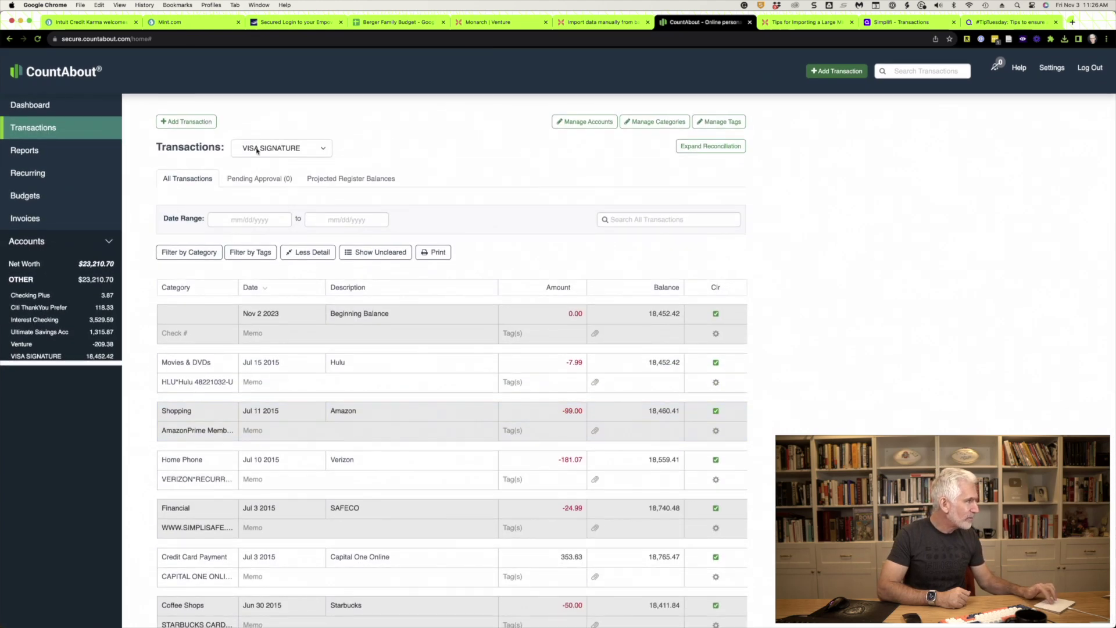
# Open the Venture account register and look through its imported transactions.
pyautogui.click(30, 344)
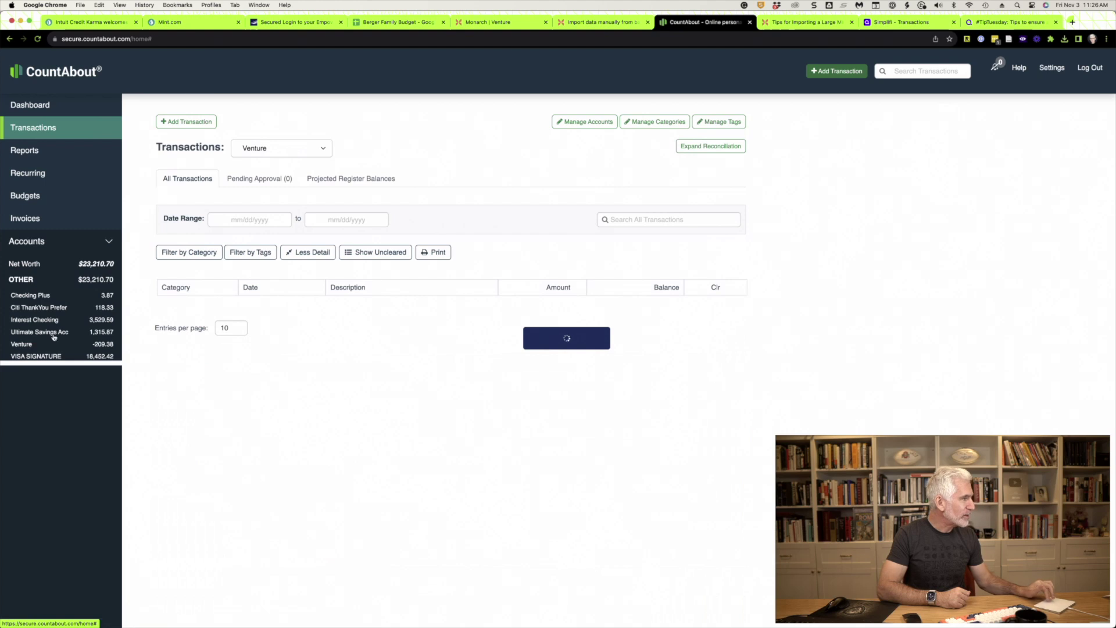
pyautogui.scroll(-10, 381, 251)
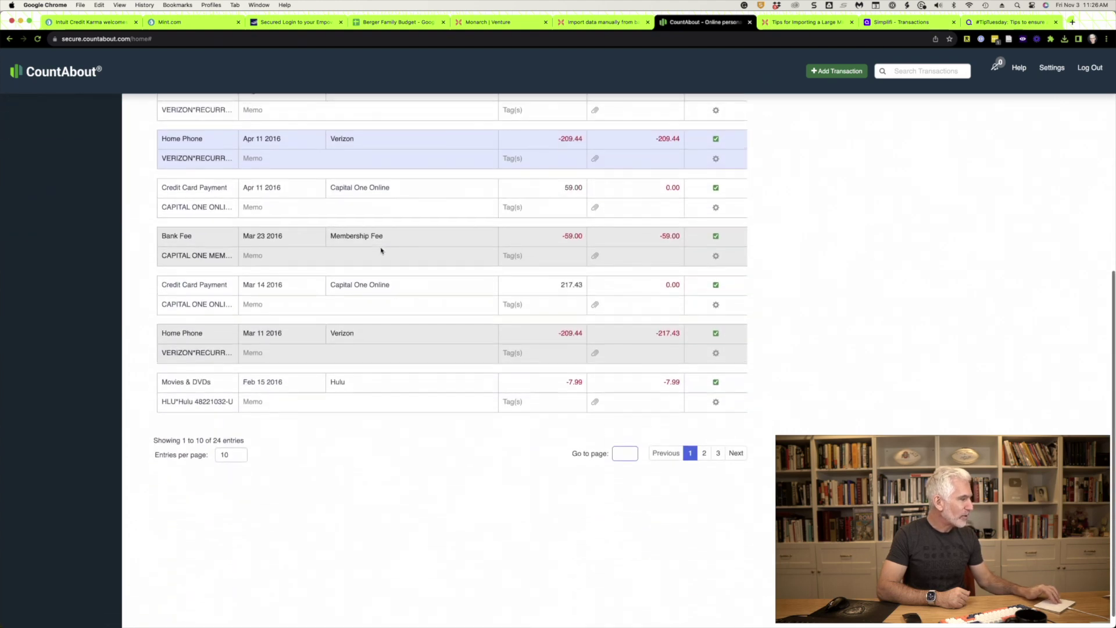
pyautogui.scroll(3, 381, 249)
pyautogui.scroll(7, 281, 519)
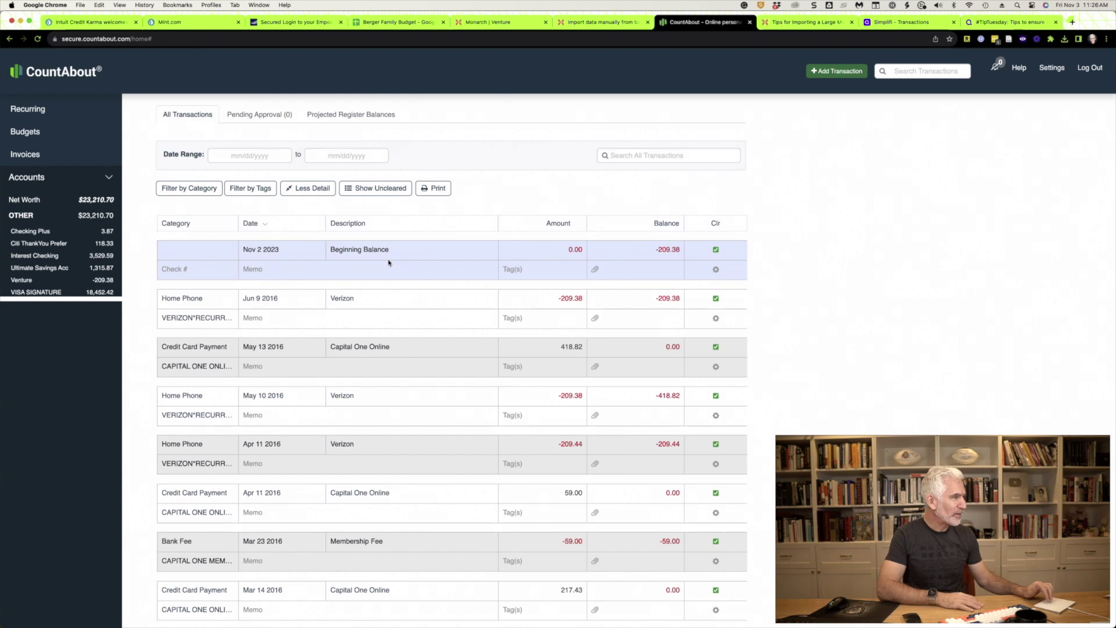
# Review the categories, dates and descriptions of the Venture register's entries down to the end of the first page.
pyautogui.scroll(-2, 389, 263)
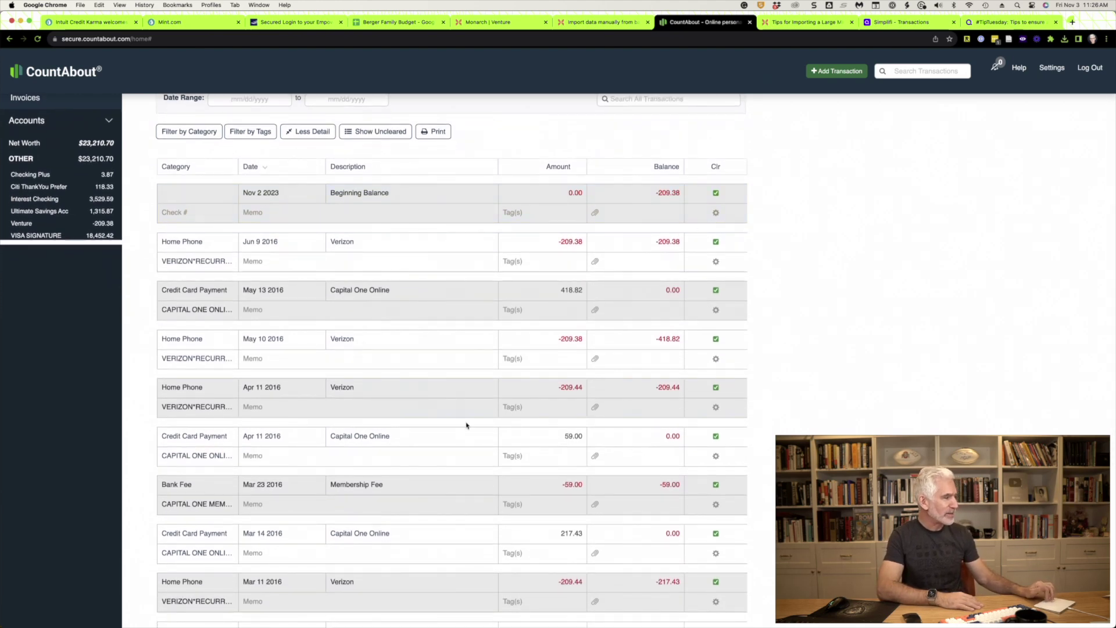
pyautogui.scroll(-5, 466, 424)
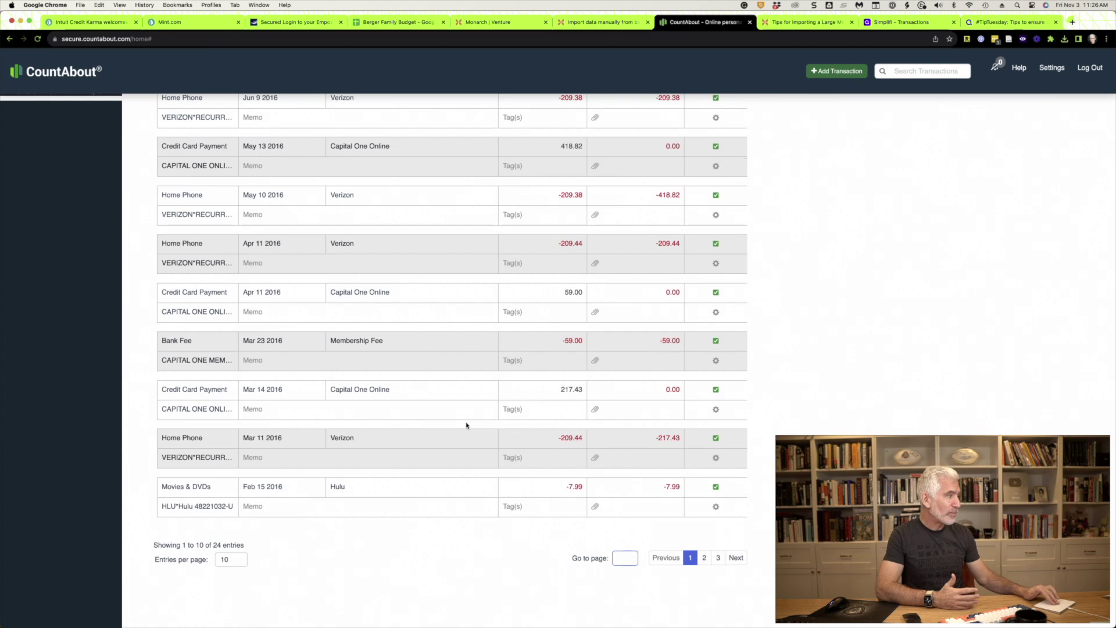
pyautogui.scroll(3, 466, 425)
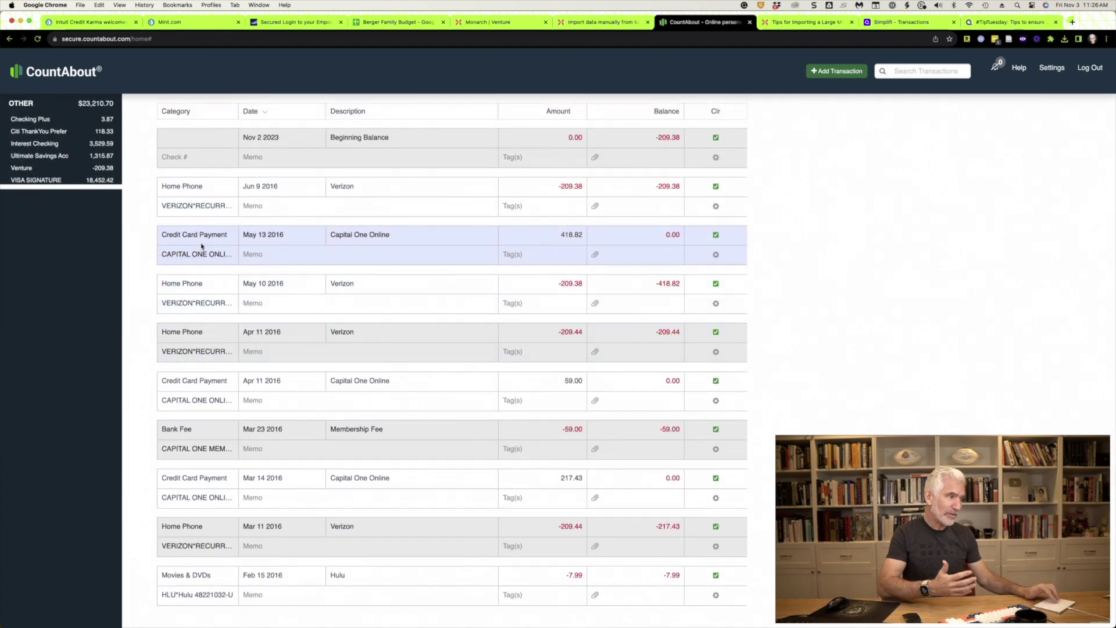
pyautogui.scroll(3, 311, 399)
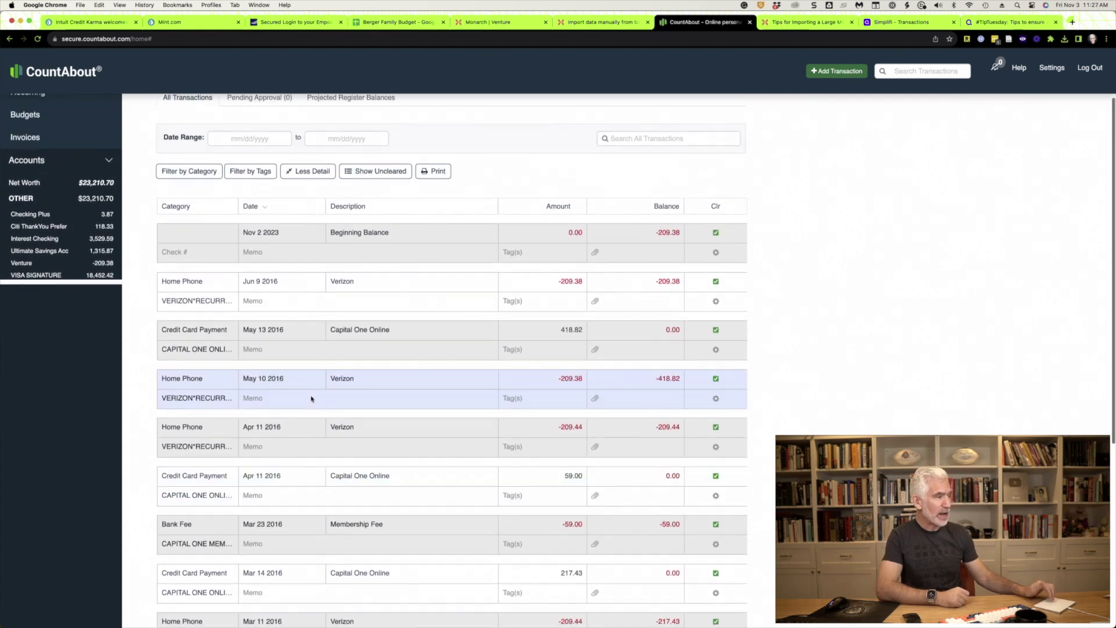
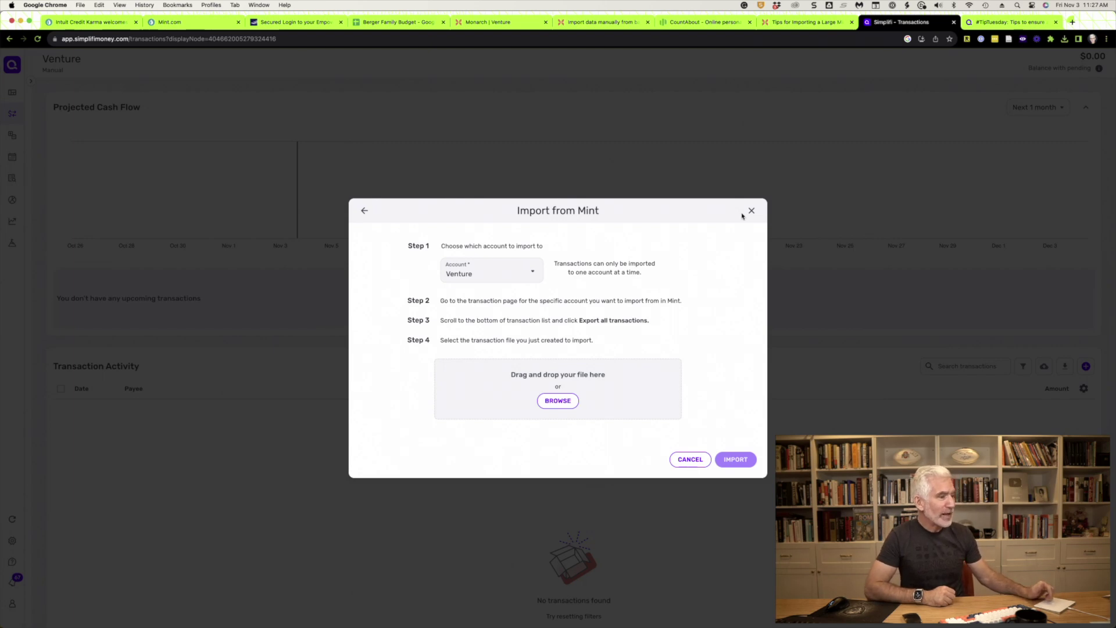
# Restart the transaction import for the Venture account with the Mint option and import the file transactions (4).csv.
pyautogui.click(752, 211)
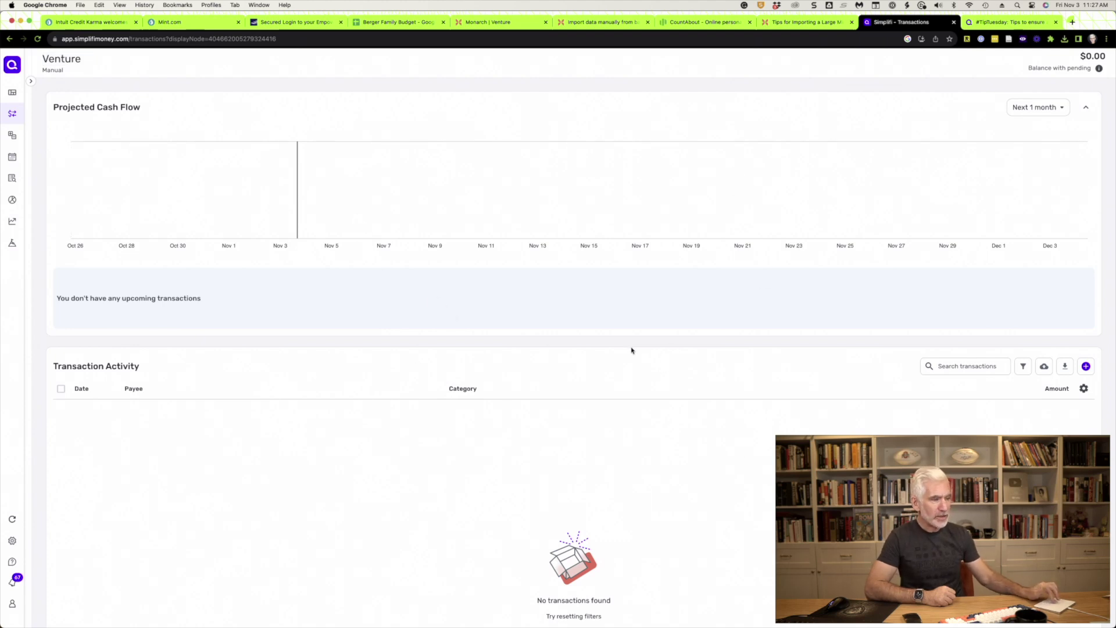
pyautogui.click(1044, 367)
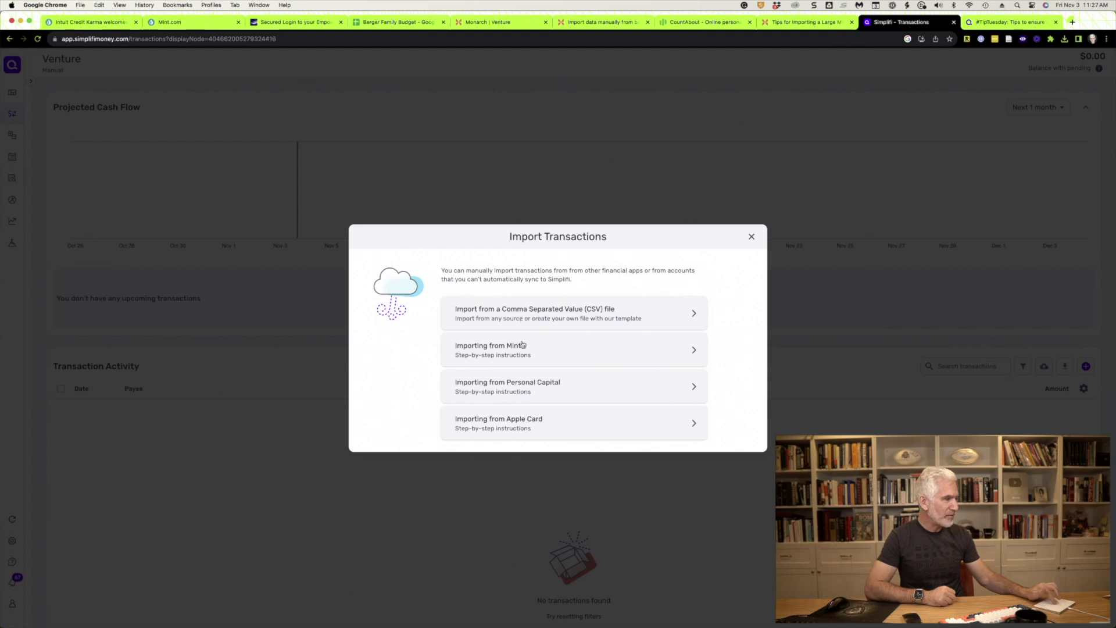
pyautogui.click(522, 345)
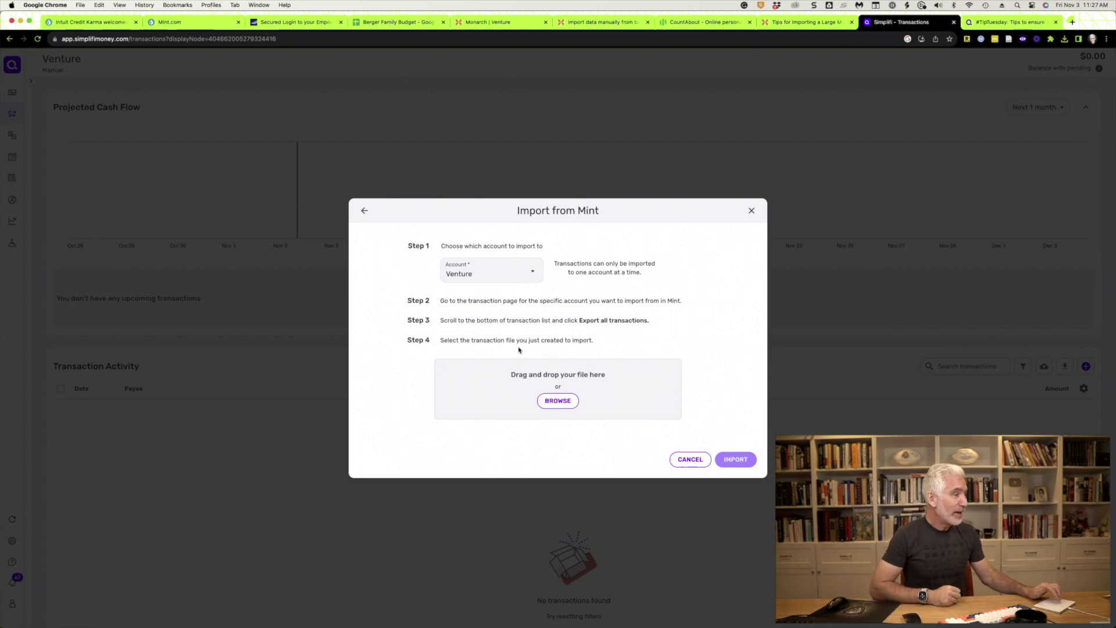
pyautogui.click(555, 402)
pyautogui.doubleClick(437, 268)
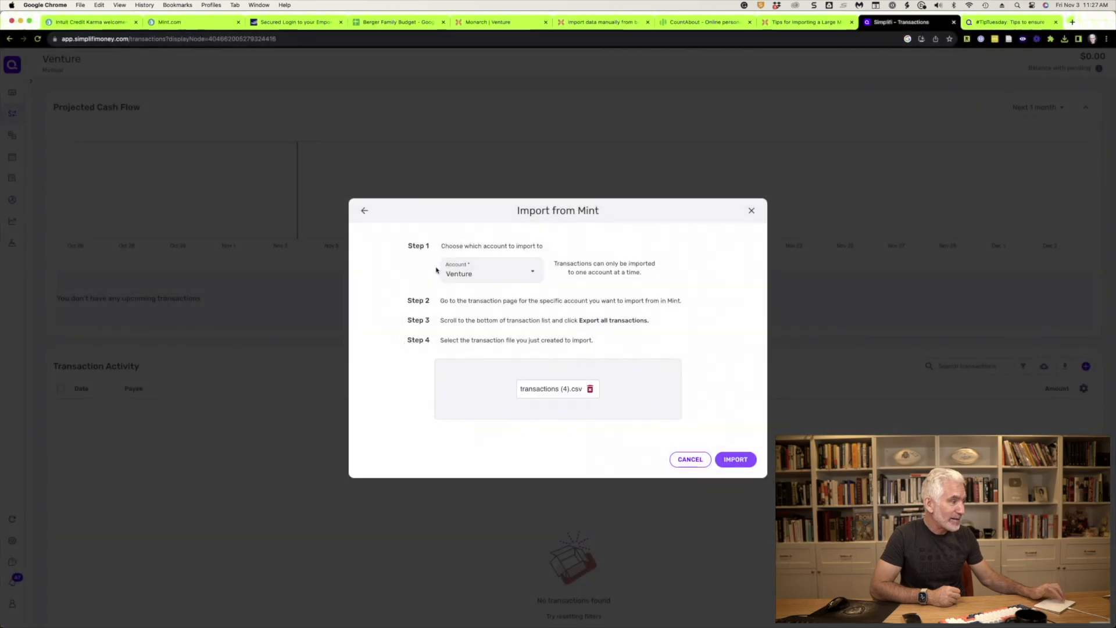
pyautogui.click(735, 459)
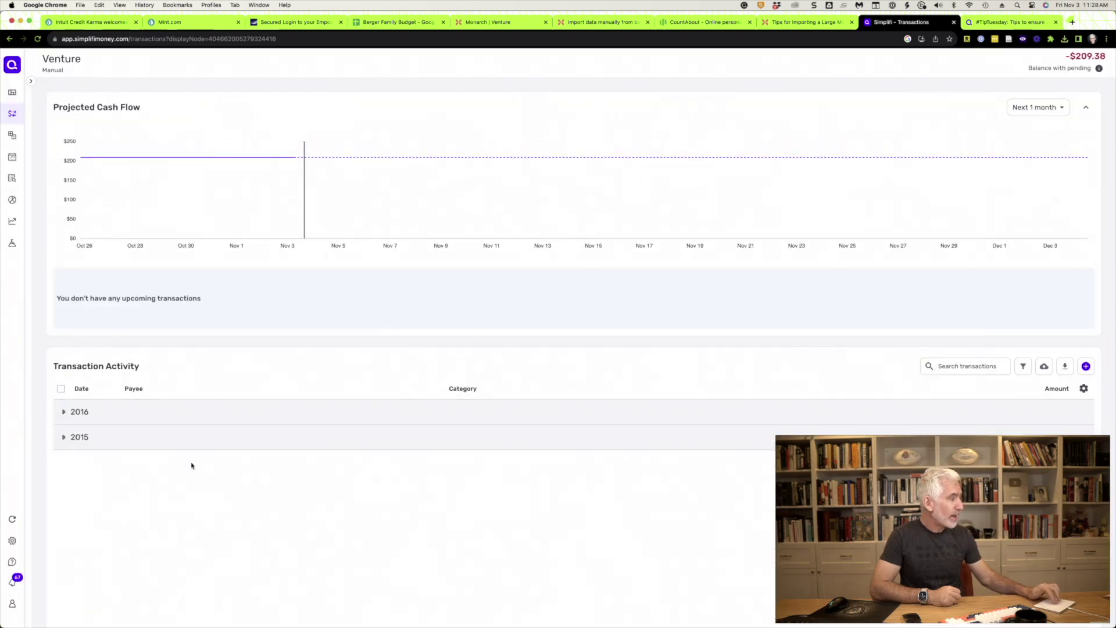
# Expand the 2015 and 2016 groups in the Venture transaction activity and review the imported payees and categories.
pyautogui.click(59, 440)
pyautogui.scroll(-5, 247, 474)
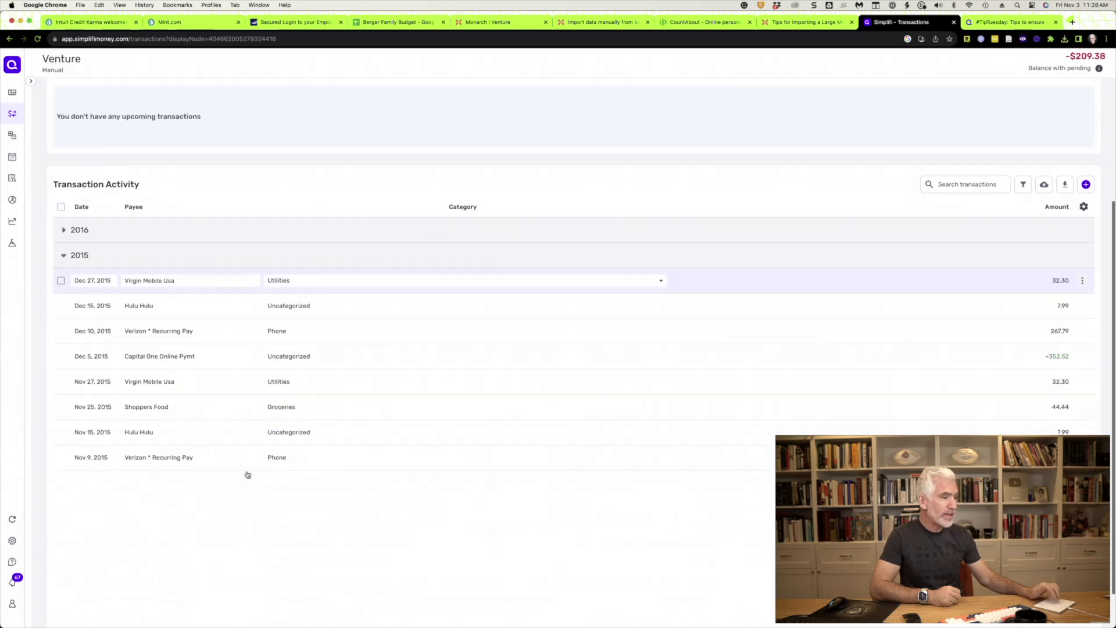
pyautogui.scroll(3, 247, 474)
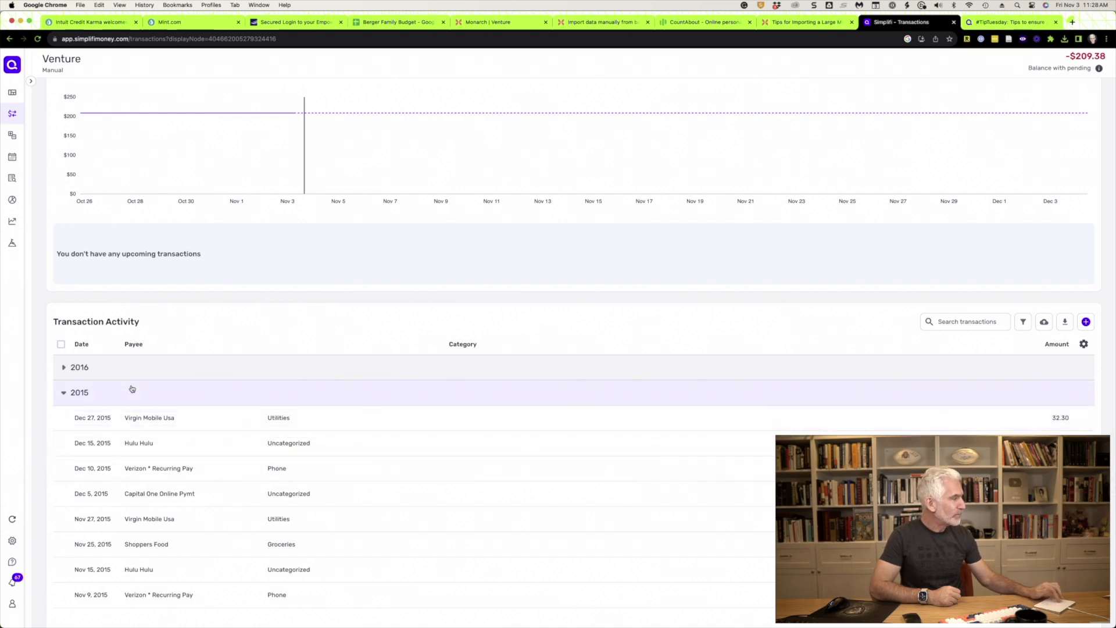
pyautogui.click(65, 368)
pyautogui.scroll(-3, 255, 428)
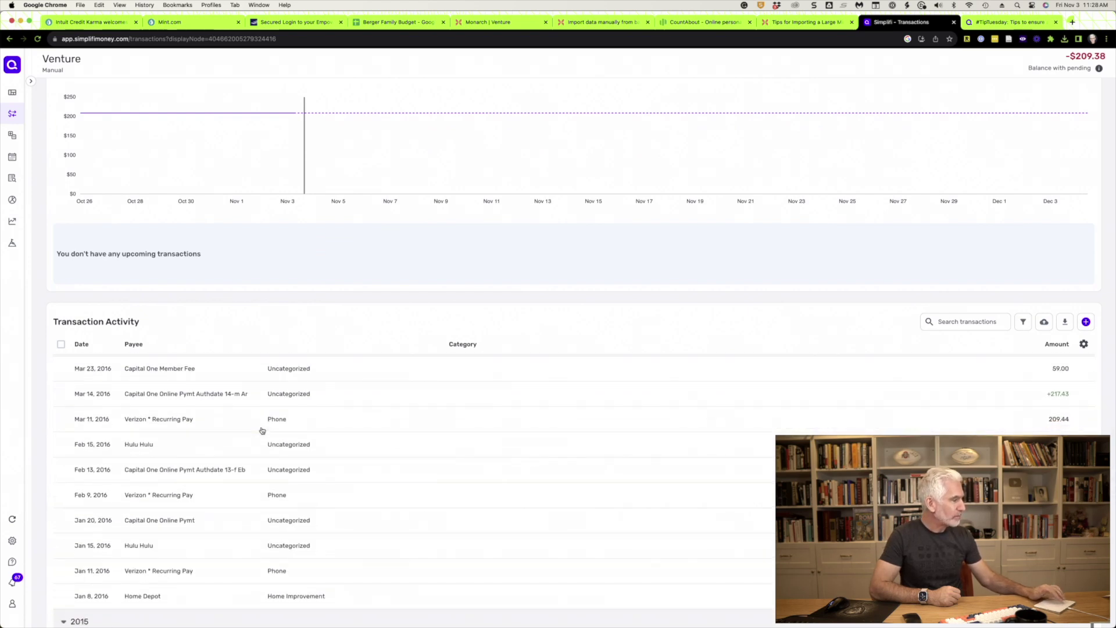
pyautogui.scroll(3, 260, 429)
pyautogui.scroll(2, 222, 224)
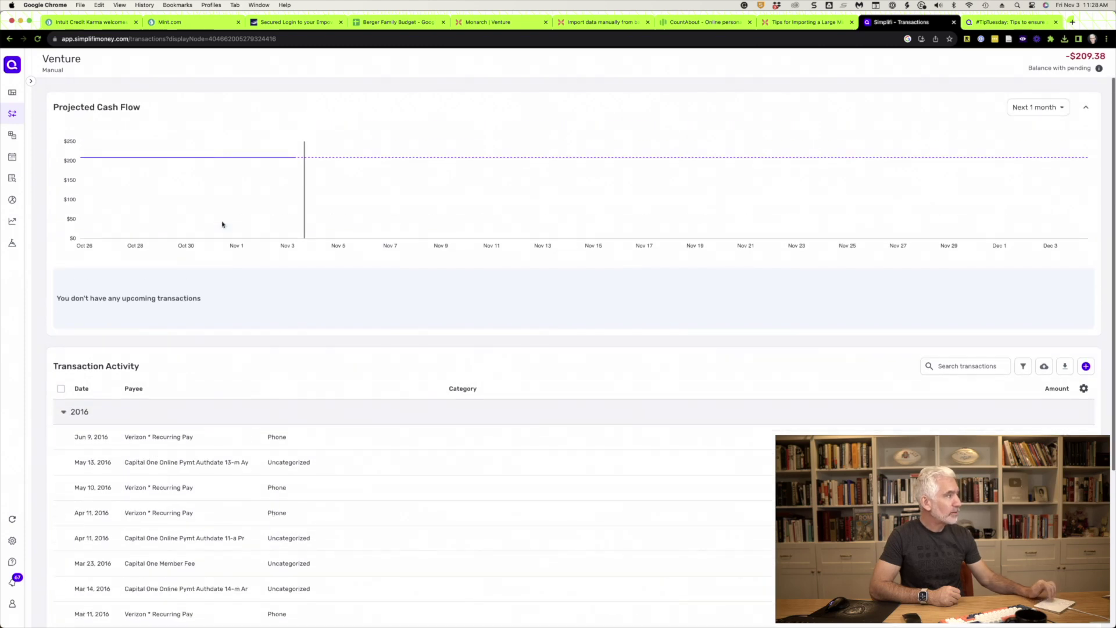